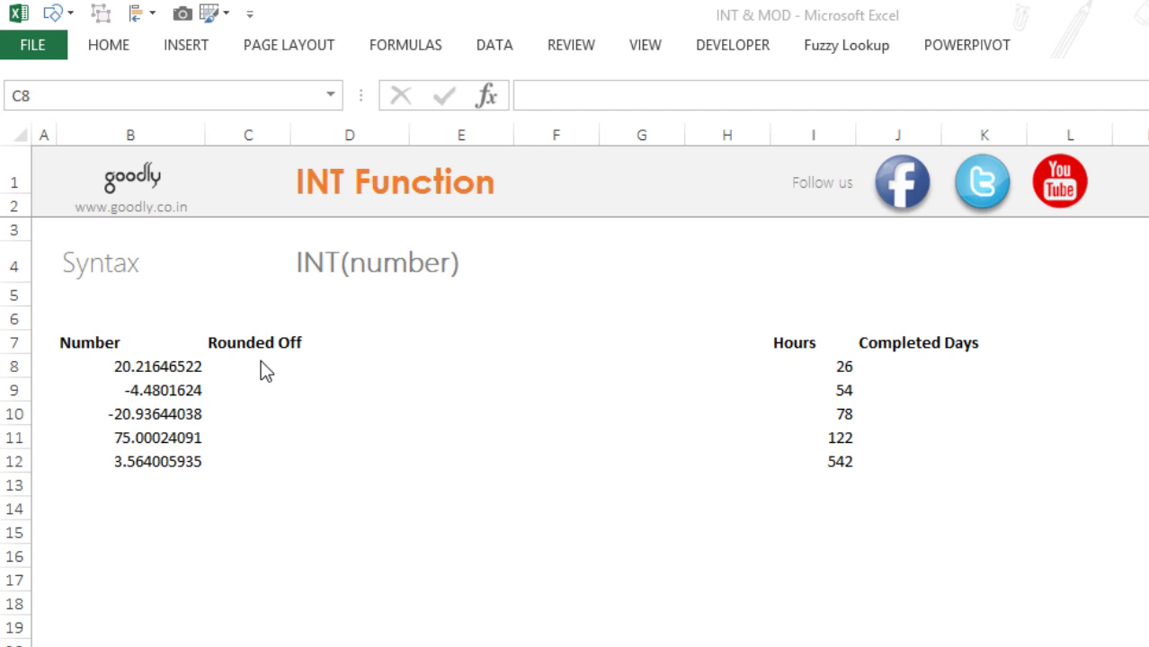
Enter the formula =INT(B8) in cell C8 under Rounded Off
{"action": "left_click", "coordinate": [261, 363]}
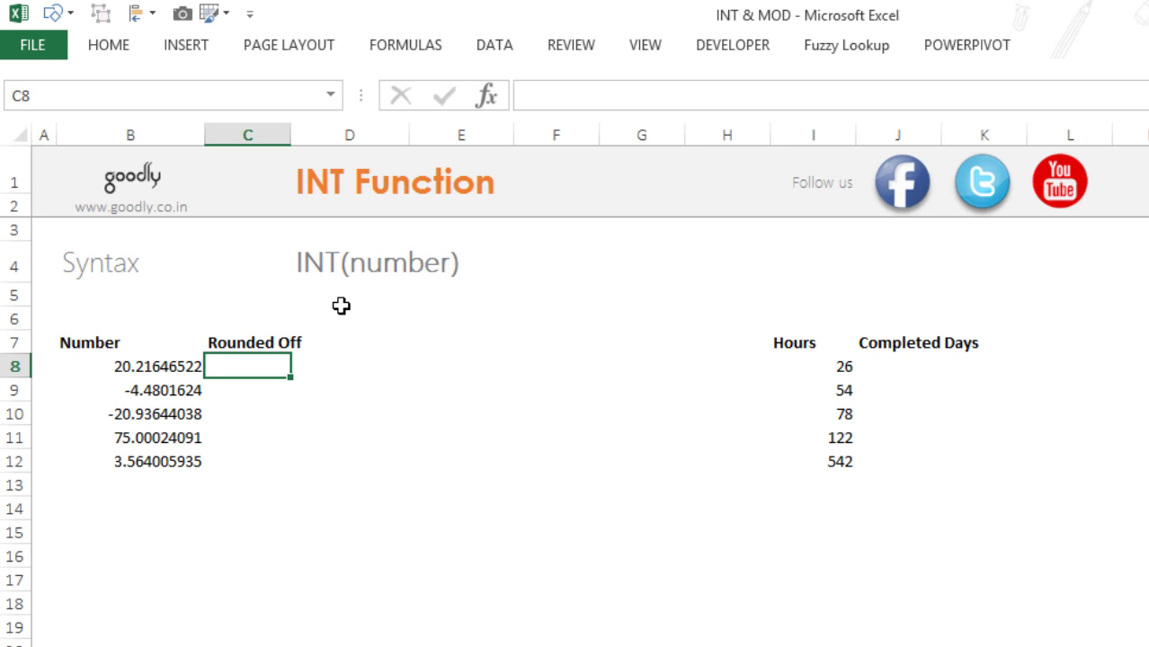
{"action": "type", "text": "=int"}
{"action": "key", "text": "Tab"}
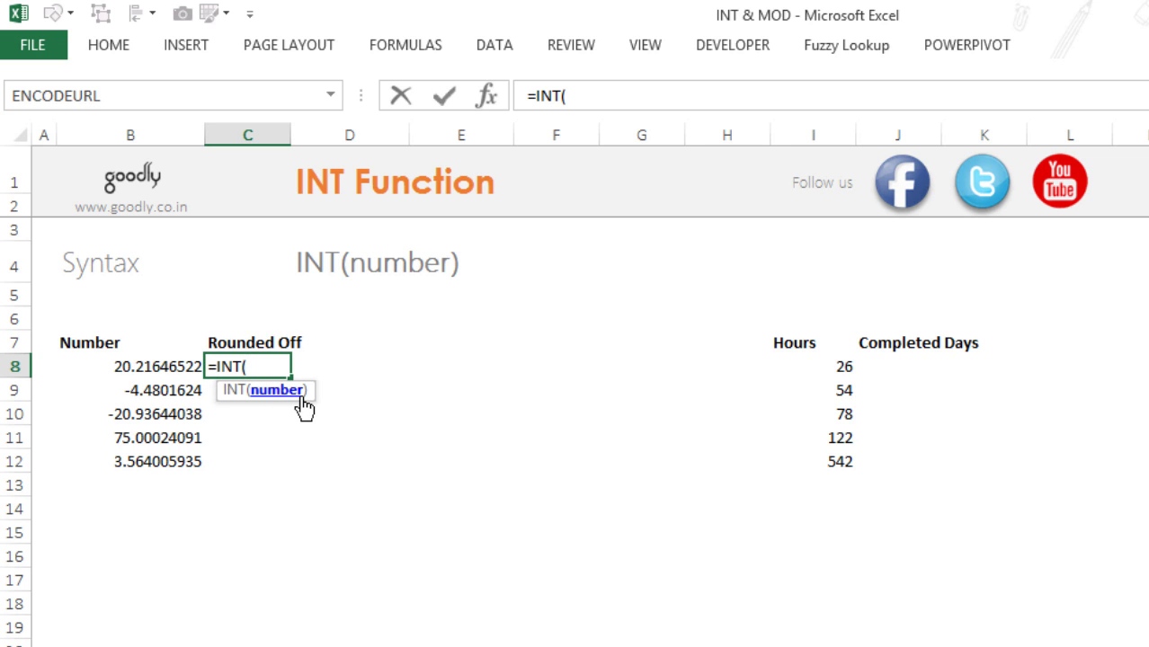
{"action": "left_click", "coordinate": [167, 374]}
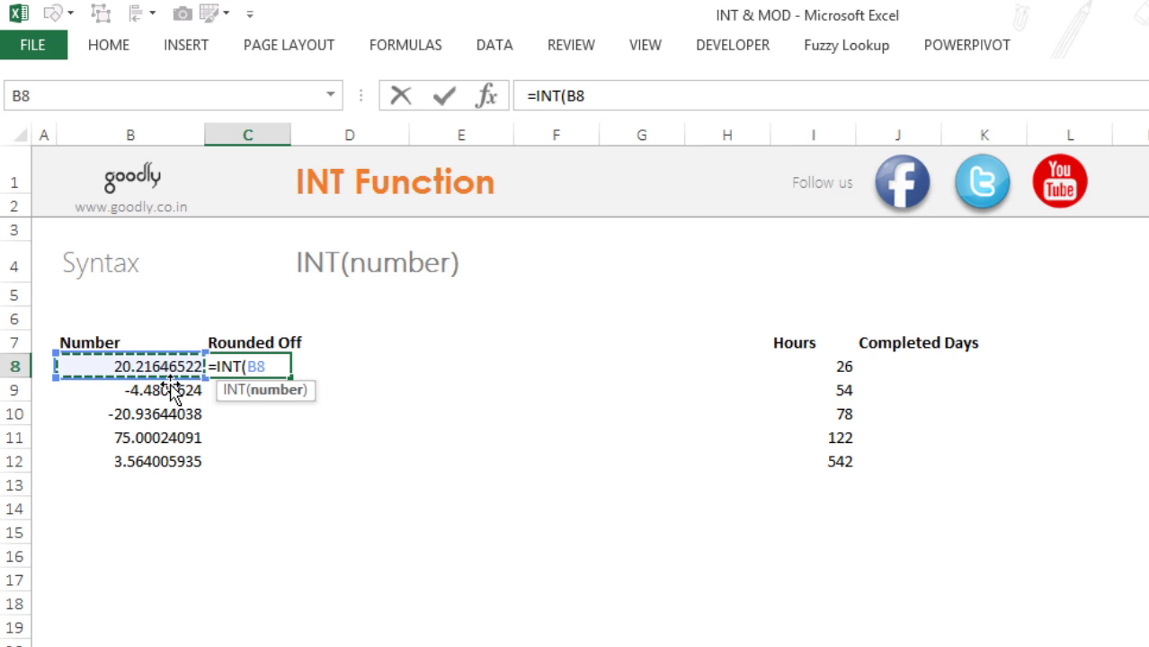
{"action": "type", "text": ")"}
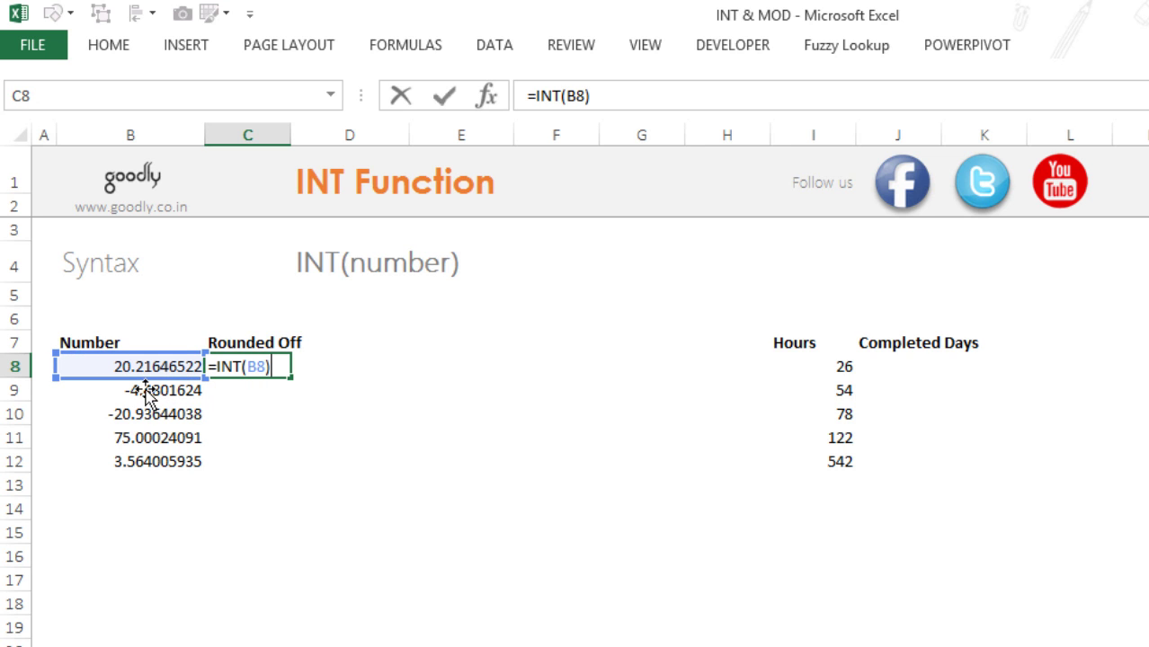
{"action": "key", "text": "Return"}
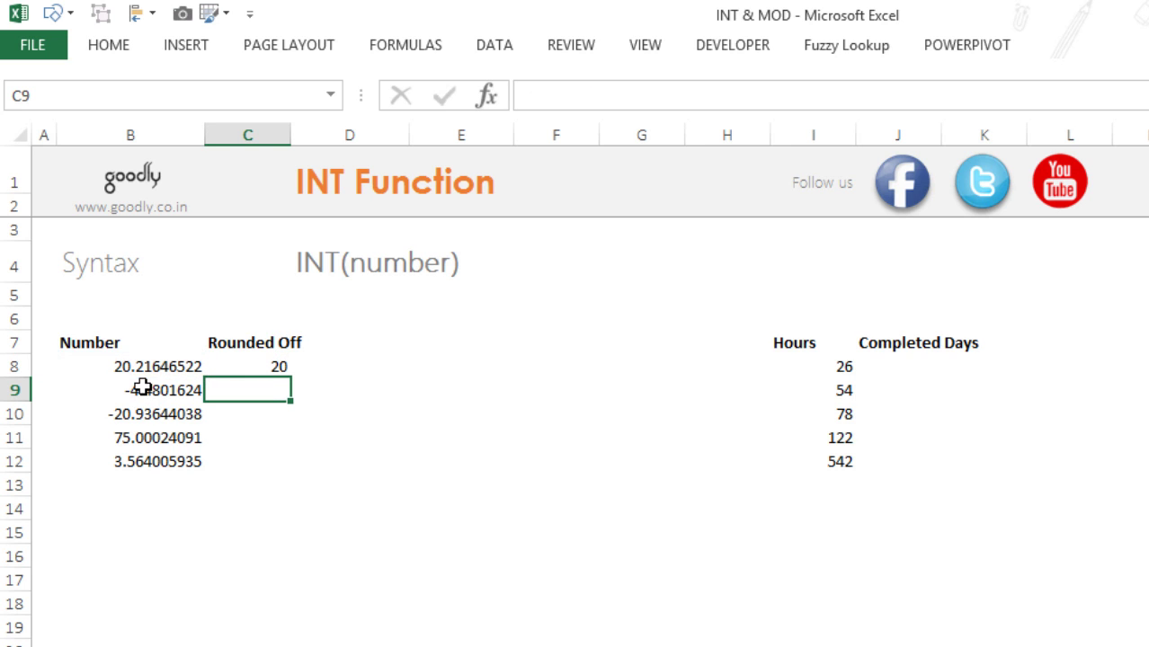
Fill the INT formula from C8 down to C12 for the remaining numbers
{"action": "left_click", "coordinate": [285, 368]}
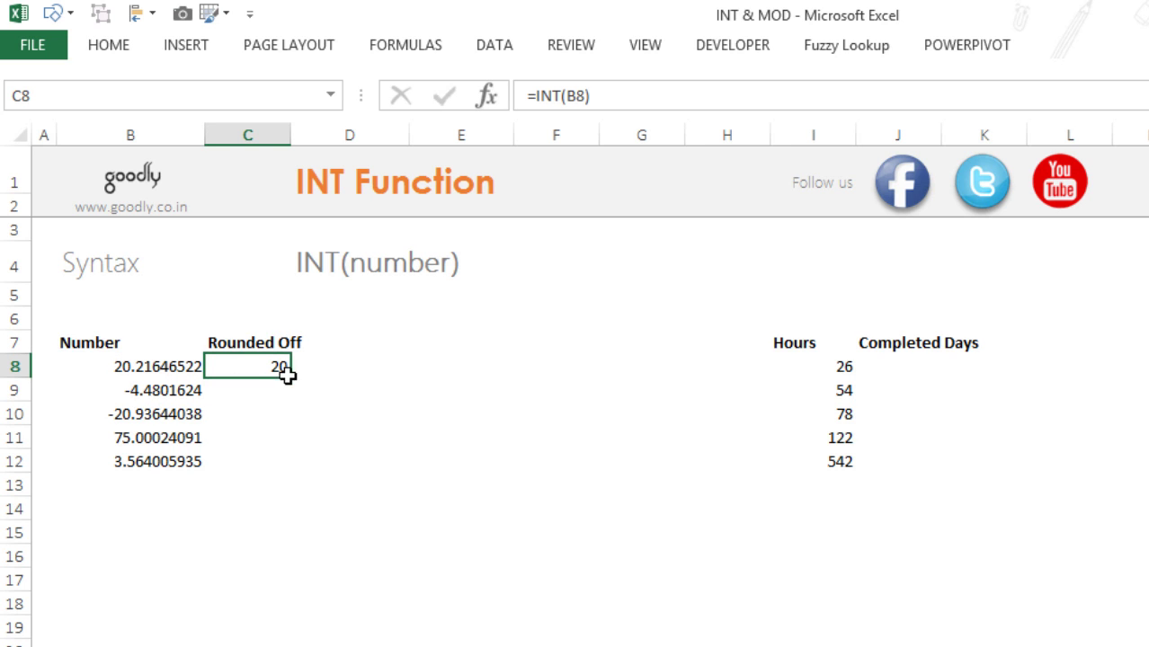
{"action": "double_click", "coordinate": [301, 386]}
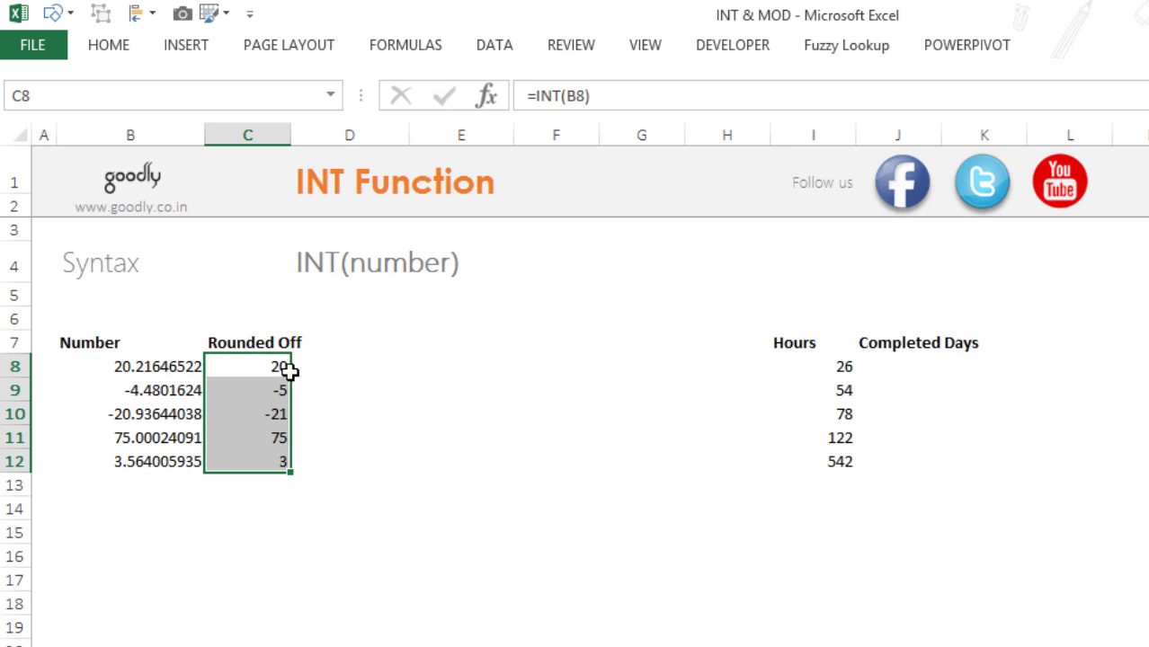
{"action": "left_click", "coordinate": [382, 517]}
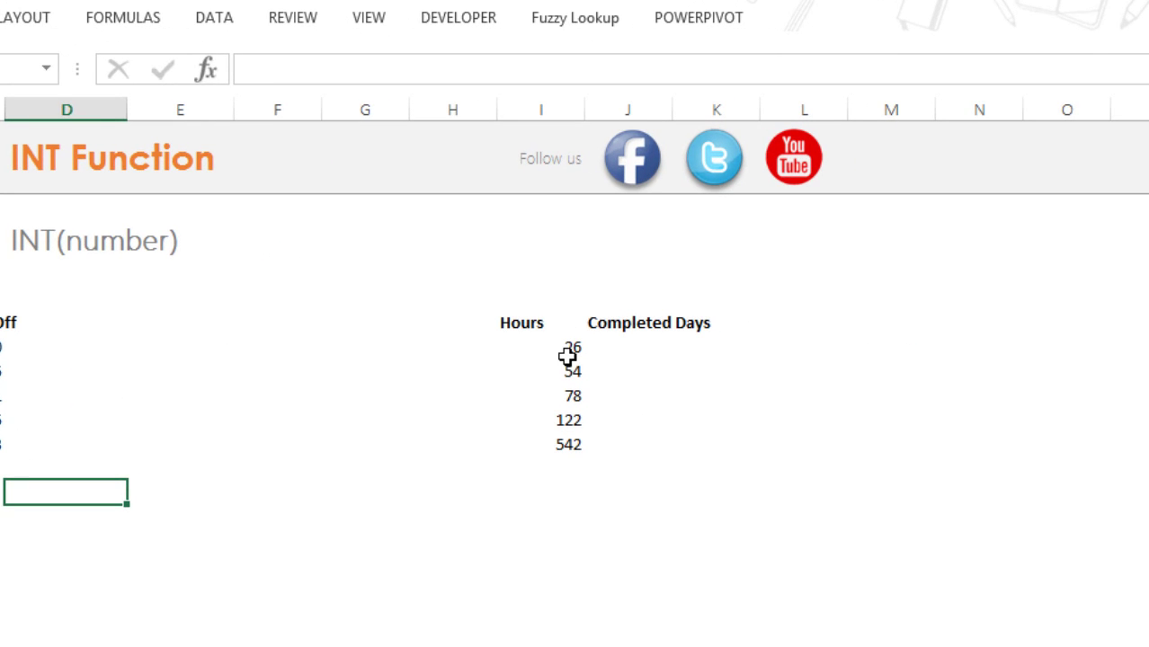
{"action": "left_click_drag", "start_coordinate": [568, 357], "coordinate": [569, 442]}
{"action": "left_click", "coordinate": [572, 352]}
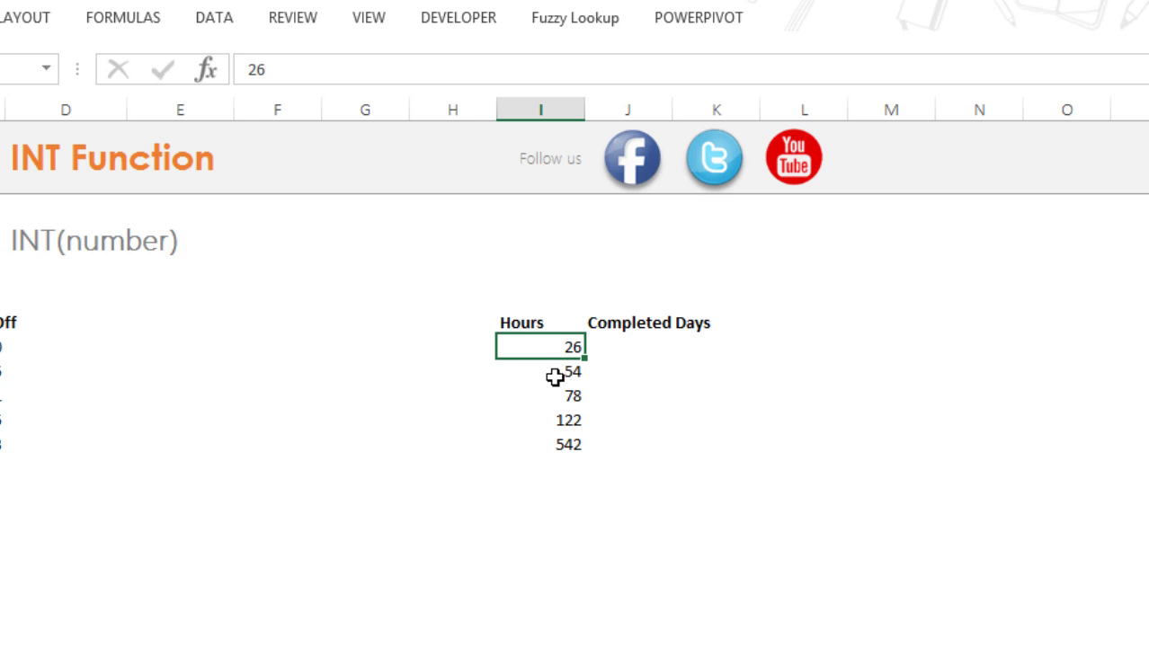
{"action": "left_click", "coordinate": [554, 380]}
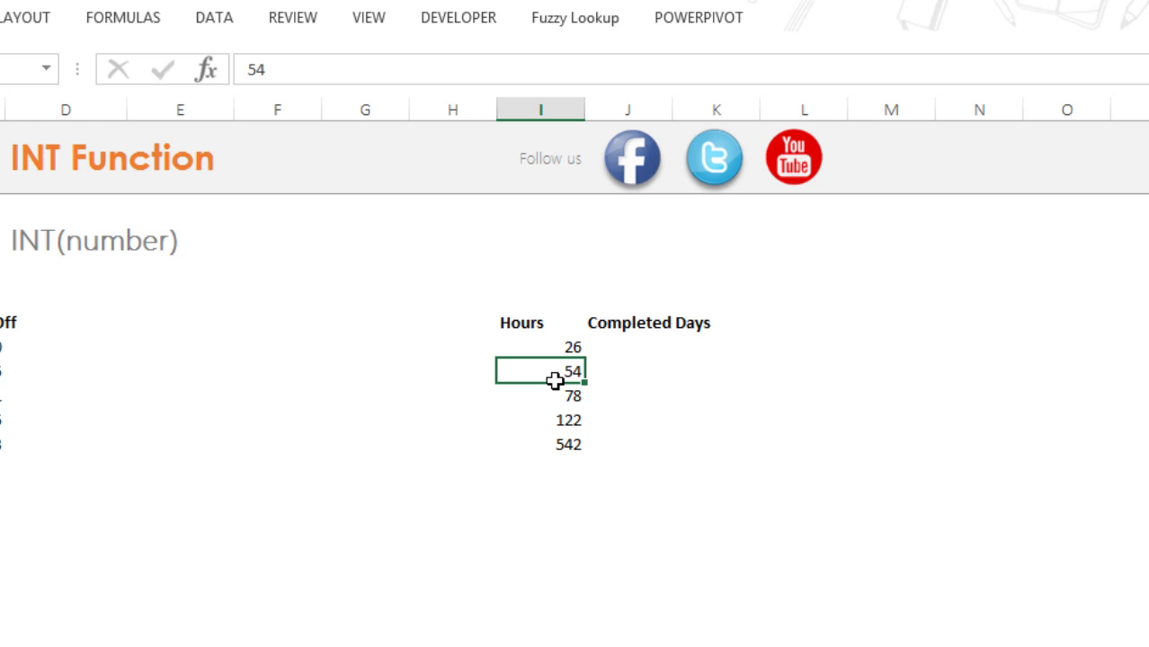
{"action": "left_click", "coordinate": [653, 357]}
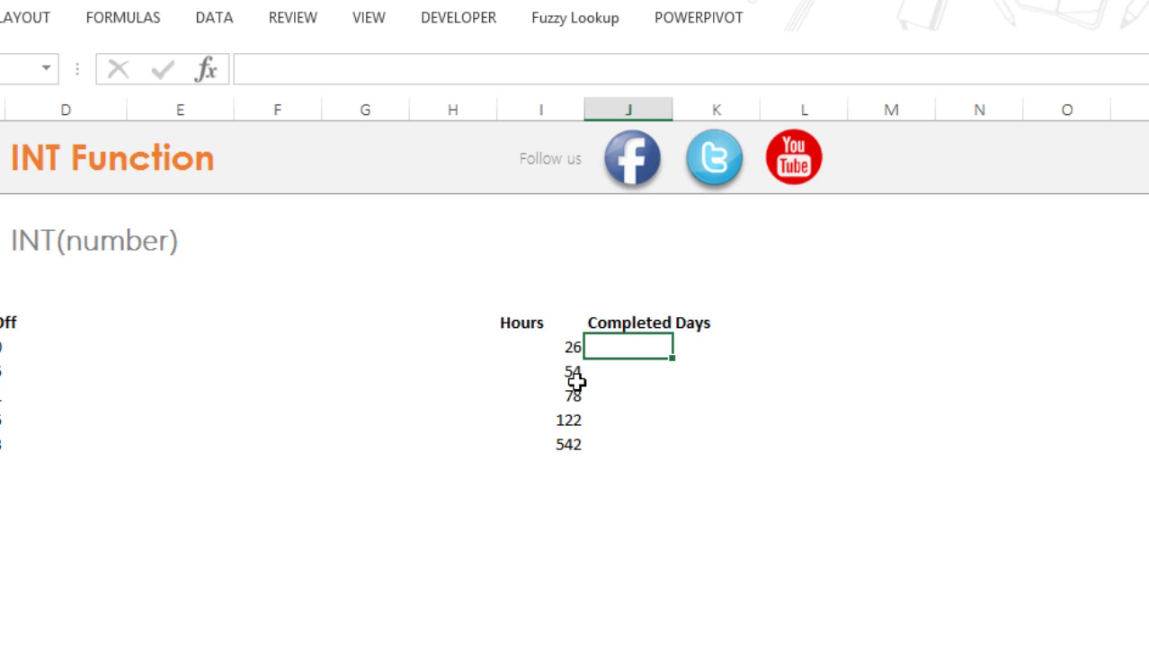
{"action": "left_click", "coordinate": [576, 378]}
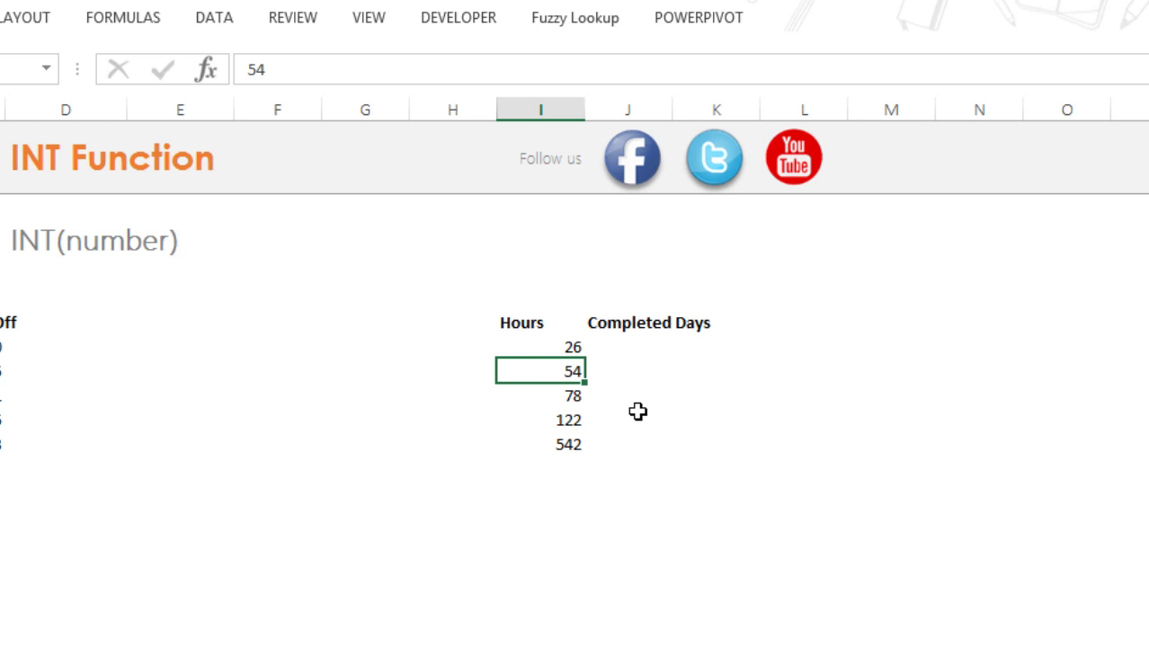
Enter the formula =I8/24 in J8 under Completed Days to convert the first hours value to days
{"action": "left_click", "coordinate": [650, 356]}
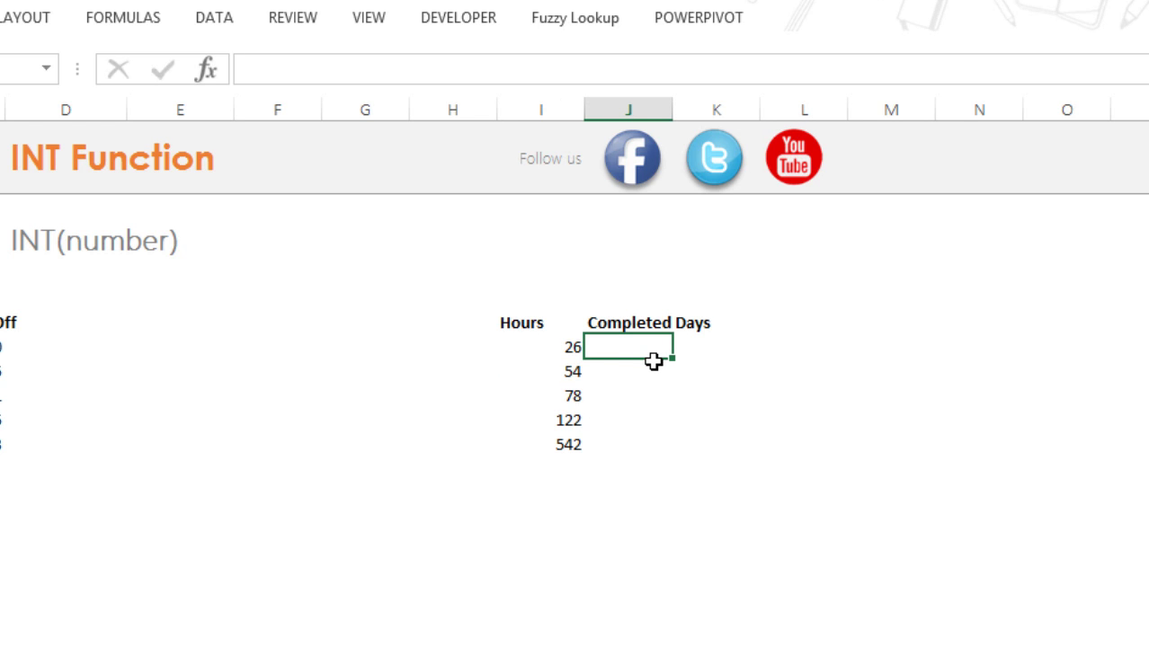
{"action": "type", "text": "="}
{"action": "key", "text": "Left"}
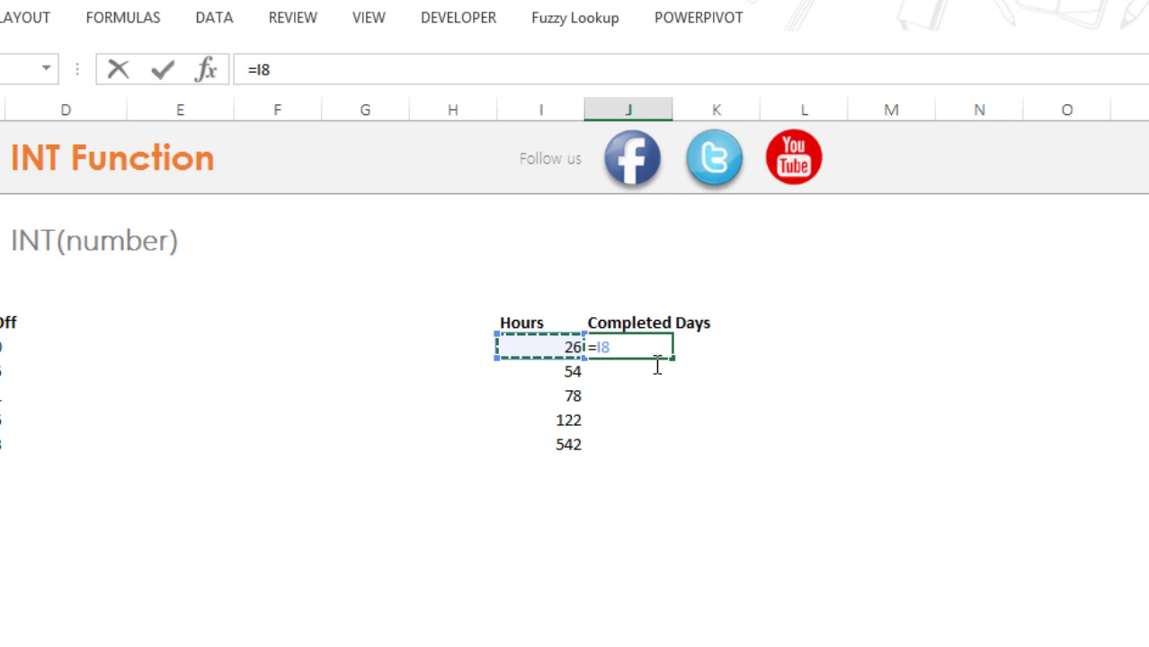
{"action": "type", "text": "/24"}
{"action": "key", "text": "Return"}
Fill the hours-to-days formula from J8 down to J12
{"action": "key", "text": "Up"}
{"action": "key", "text": "shift+Down"}
{"action": "key", "text": "shift+Down"}
{"action": "key", "text": "shift+Down"}
{"action": "key", "text": "ctrl+d"}
{"action": "key", "text": "shift+Down"}
{"action": "key", "text": "ctrl+d"}
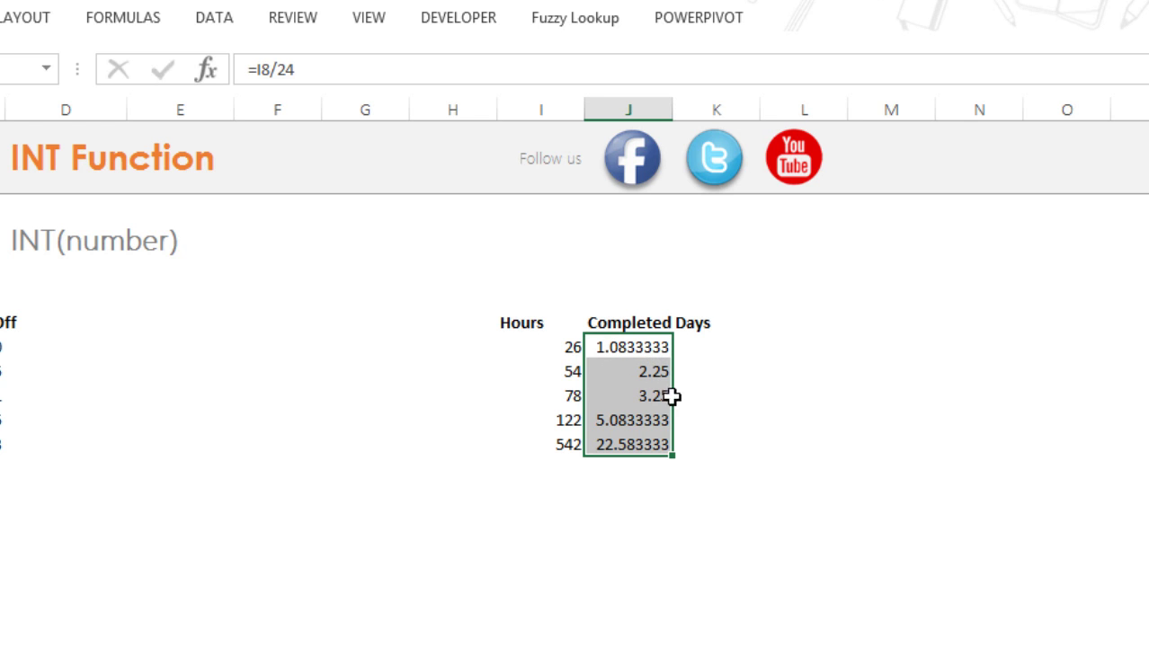
Wrap the division in INT so that J8:J12 all use =INT(I8/24) with relative row references
{"action": "key", "text": "F2"}
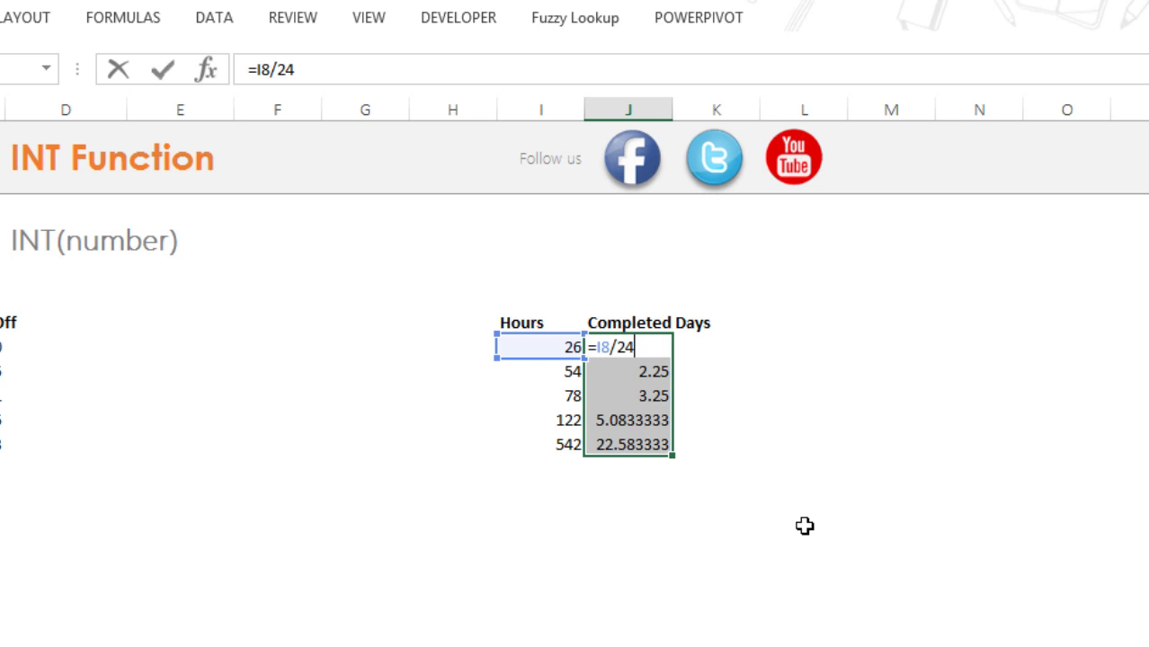
{"action": "type", "text": "int"}
{"action": "key", "text": "Tab"}
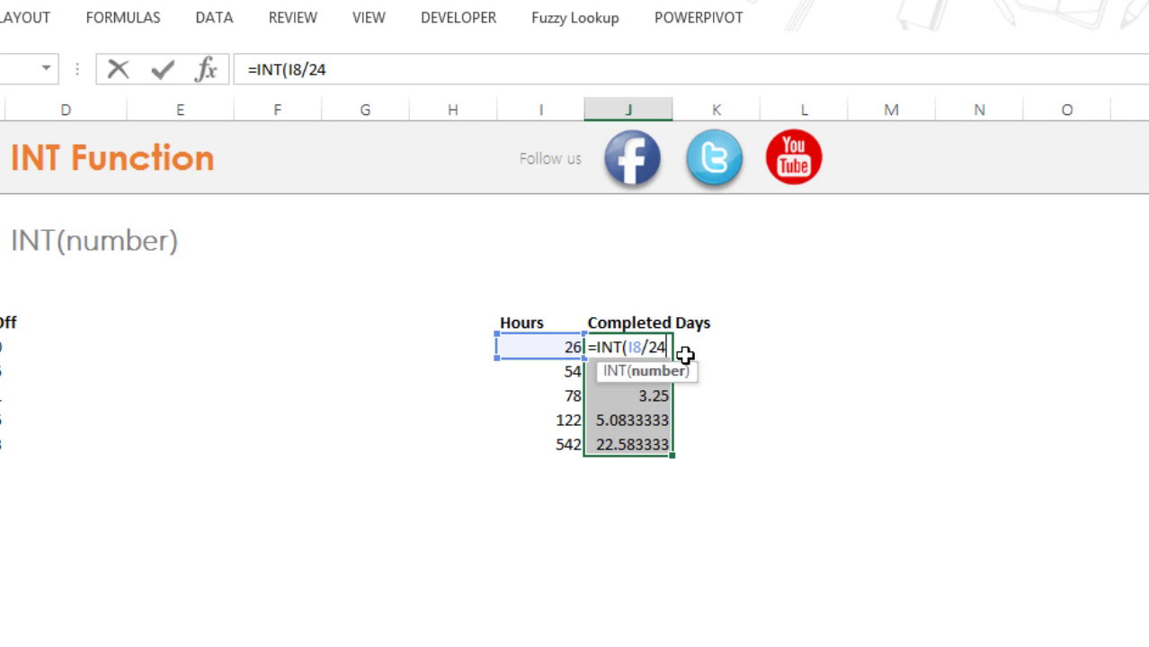
{"action": "type", "text": ")"}
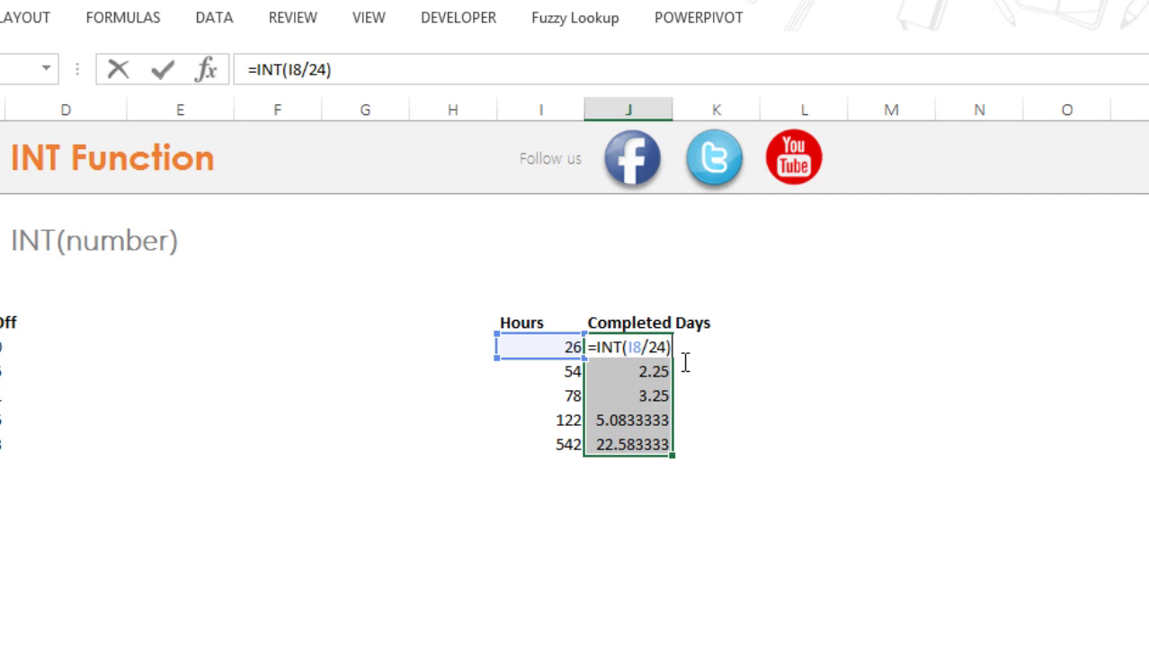
{"action": "key", "text": "ctrl+Return"}
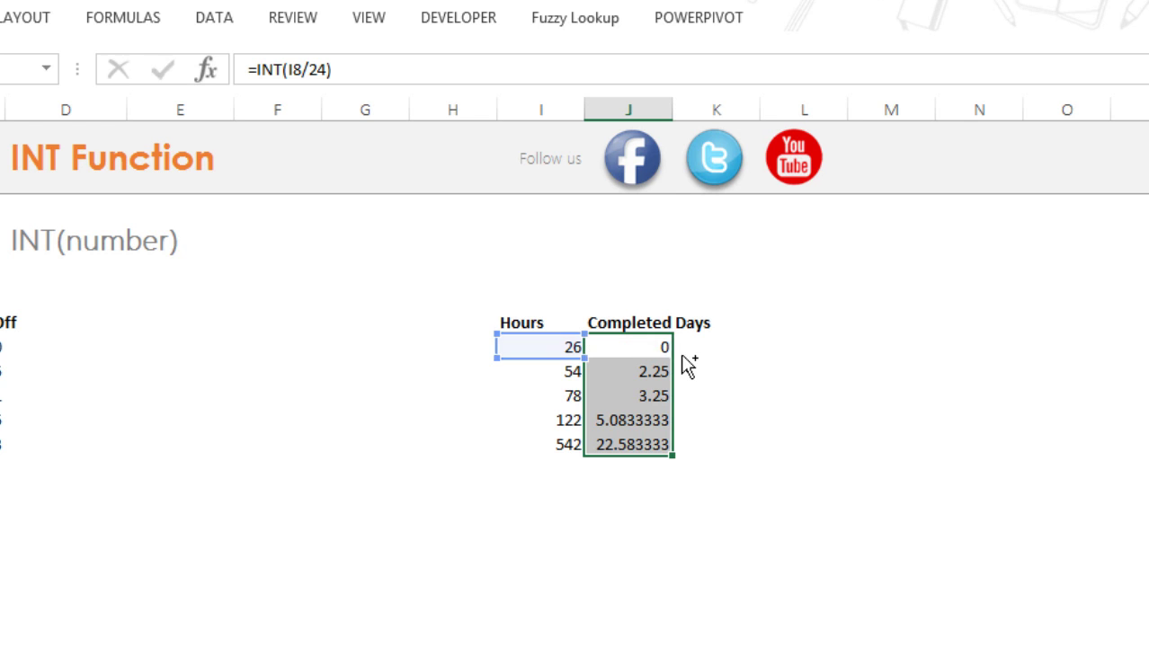
{"action": "left_click", "coordinate": [671, 419]}
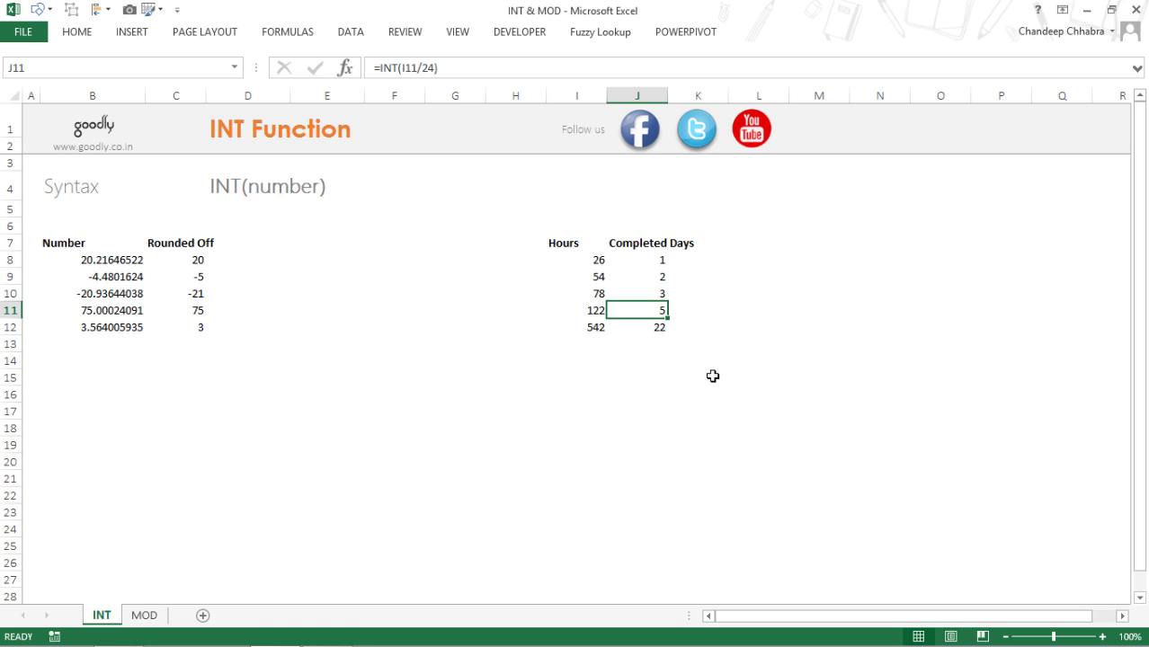
Switch to the MOD sheet and look at the first number and its divisor
{"action": "left_click", "coordinate": [145, 616]}
{"action": "left_click", "coordinate": [325, 486]}
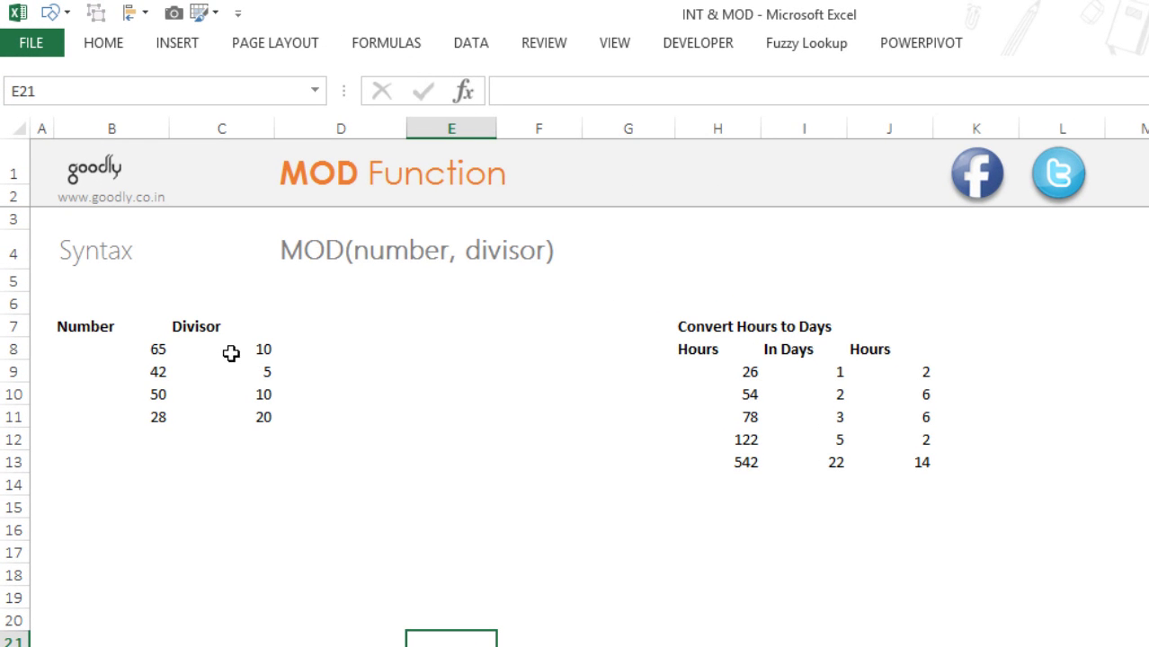
{"action": "left_click_drag", "start_coordinate": [163, 348], "coordinate": [156, 406]}
{"action": "left_click", "coordinate": [154, 367]}
{"action": "left_click", "coordinate": [151, 359]}
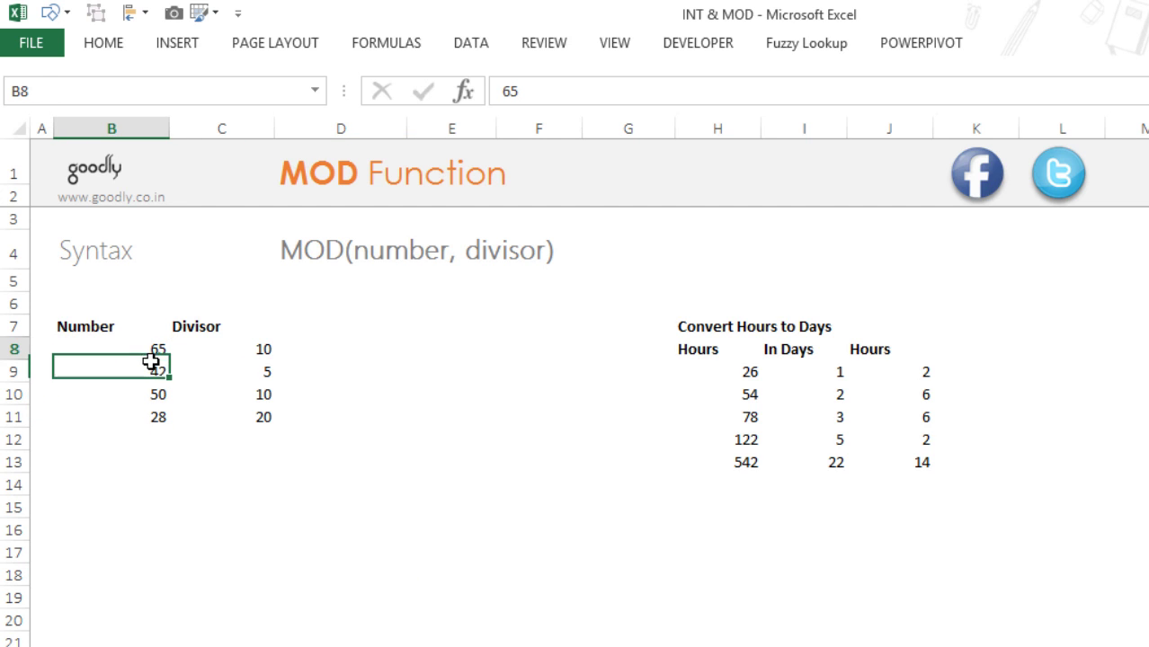
{"action": "left_click", "coordinate": [263, 358]}
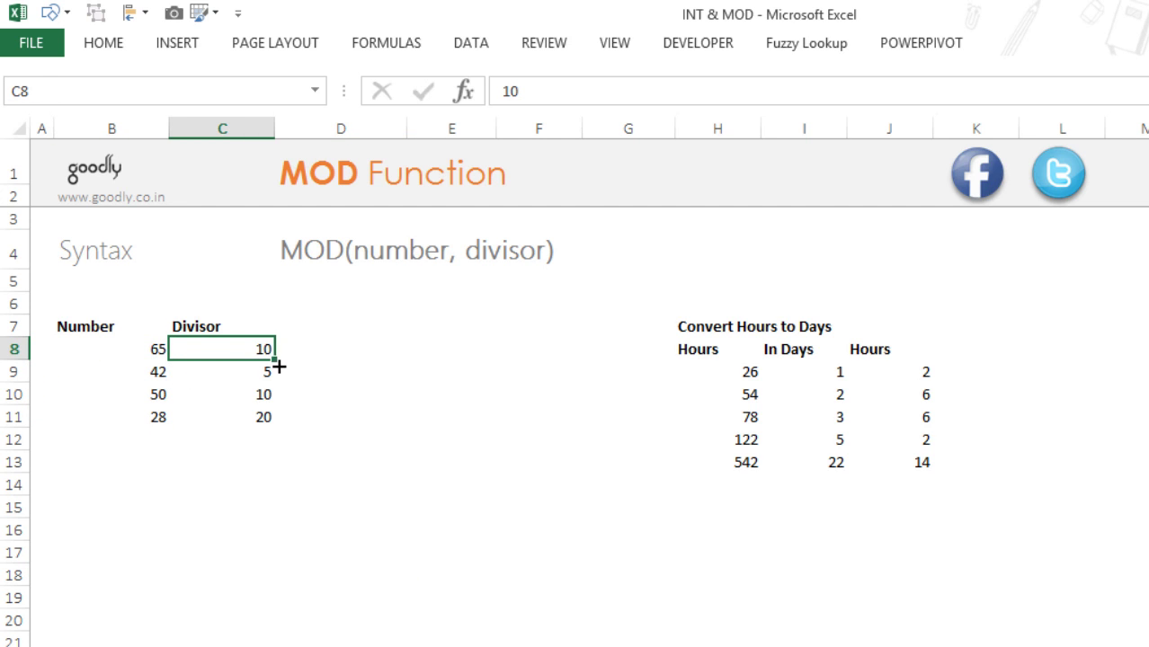
Divide the first number by its divisor in D8 with the formula =B8/C8
{"action": "left_click", "coordinate": [336, 357]}
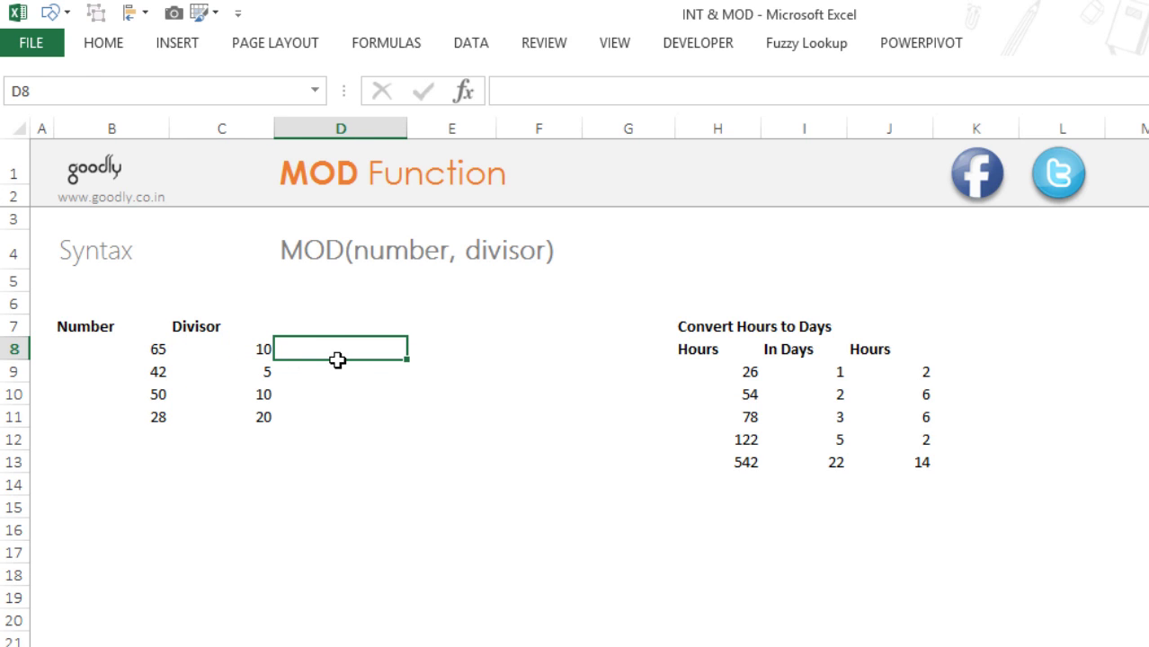
{"action": "type", "text": "="}
{"action": "key", "text": "Left"}
{"action": "key", "text": "Left"}
{"action": "type", "text": "/"}
{"action": "key", "text": "Left"}
{"action": "key", "text": "Return"}
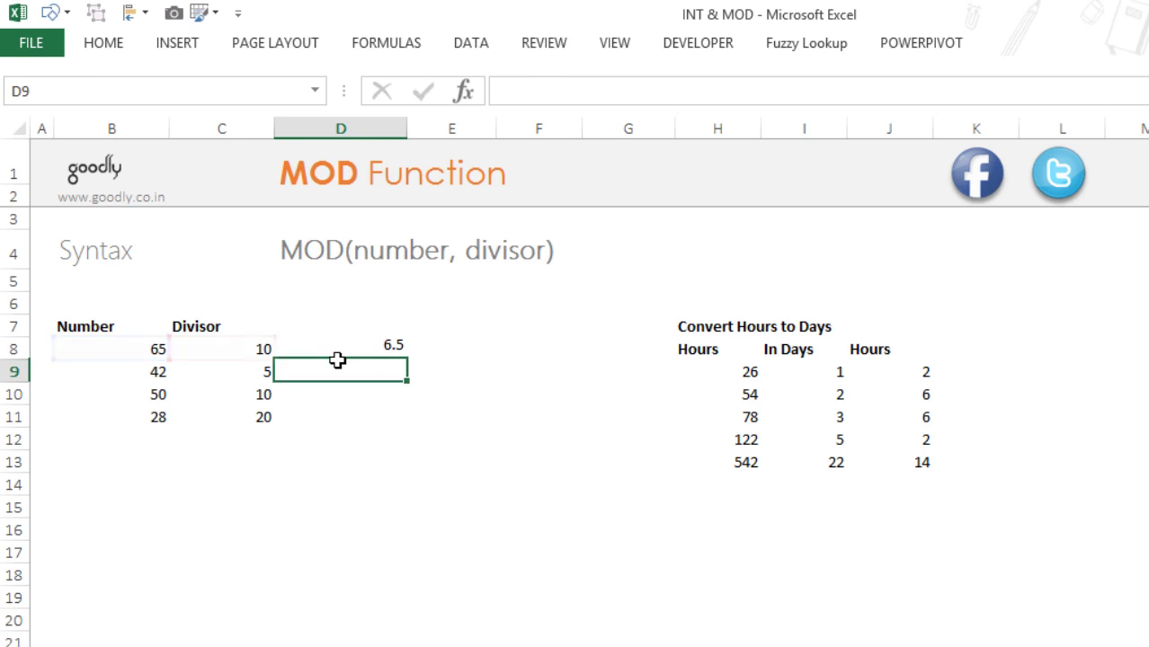
Enter the formula =MOD(B8,C8) in cell D8 to get the remainder of the first division
{"action": "left_click", "coordinate": [400, 352]}
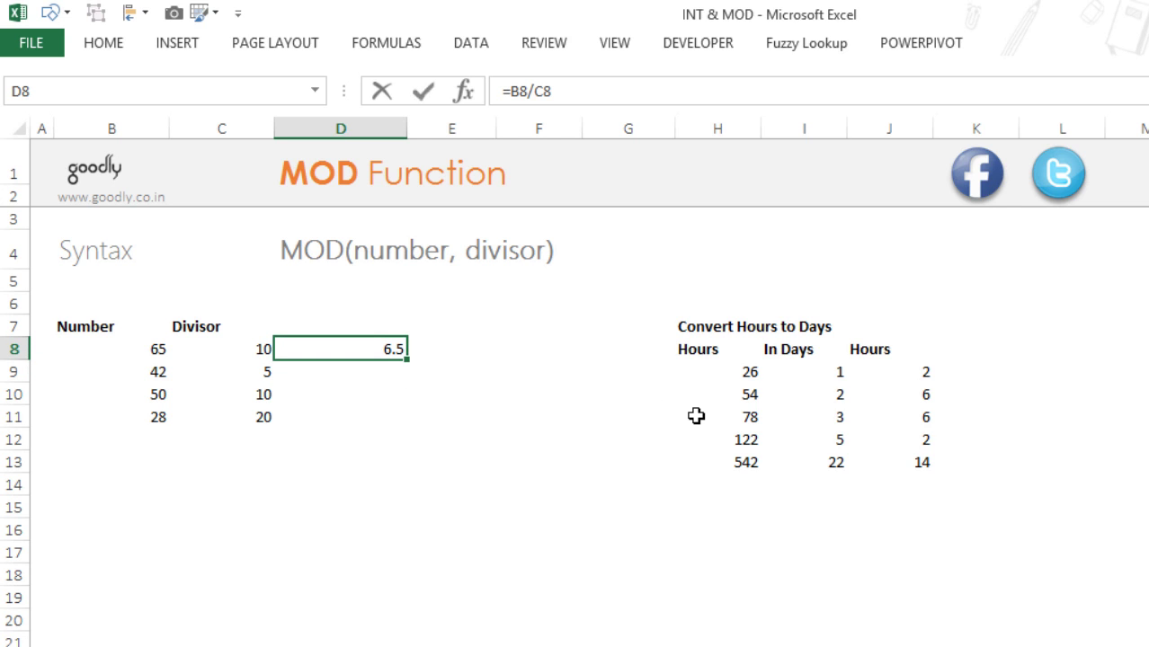
{"action": "type", "text": "=o"}
{"action": "key", "text": "BackSpace"}
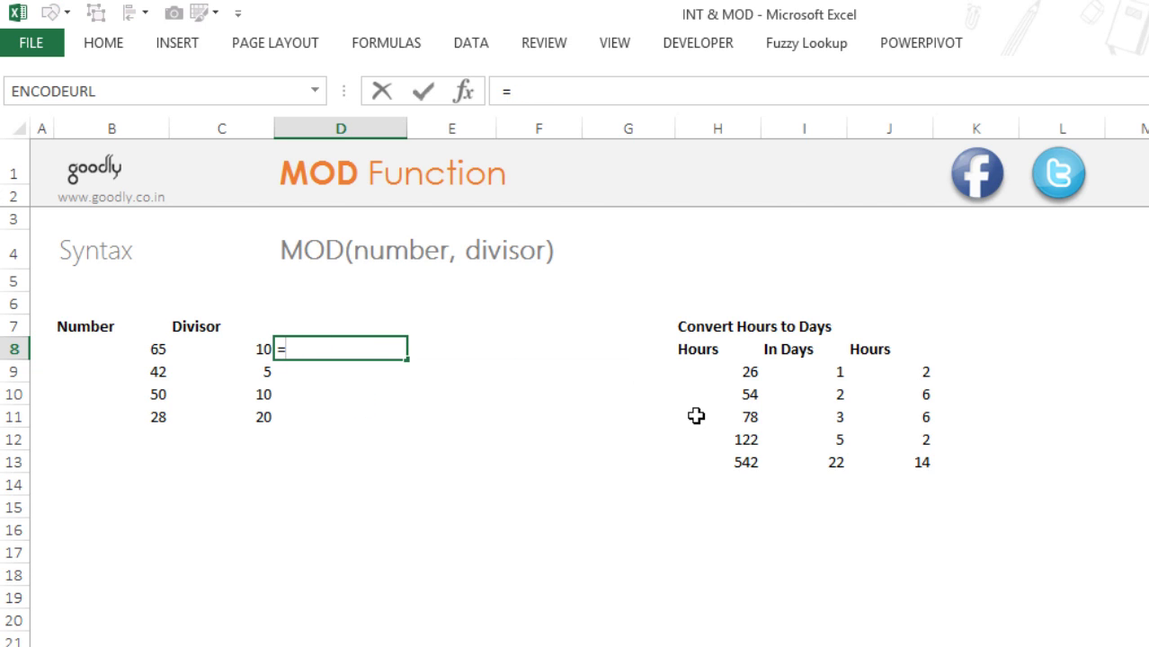
{"action": "type", "text": "o"}
{"action": "key", "text": "BackSpace"}
{"action": "type", "text": "mo"}
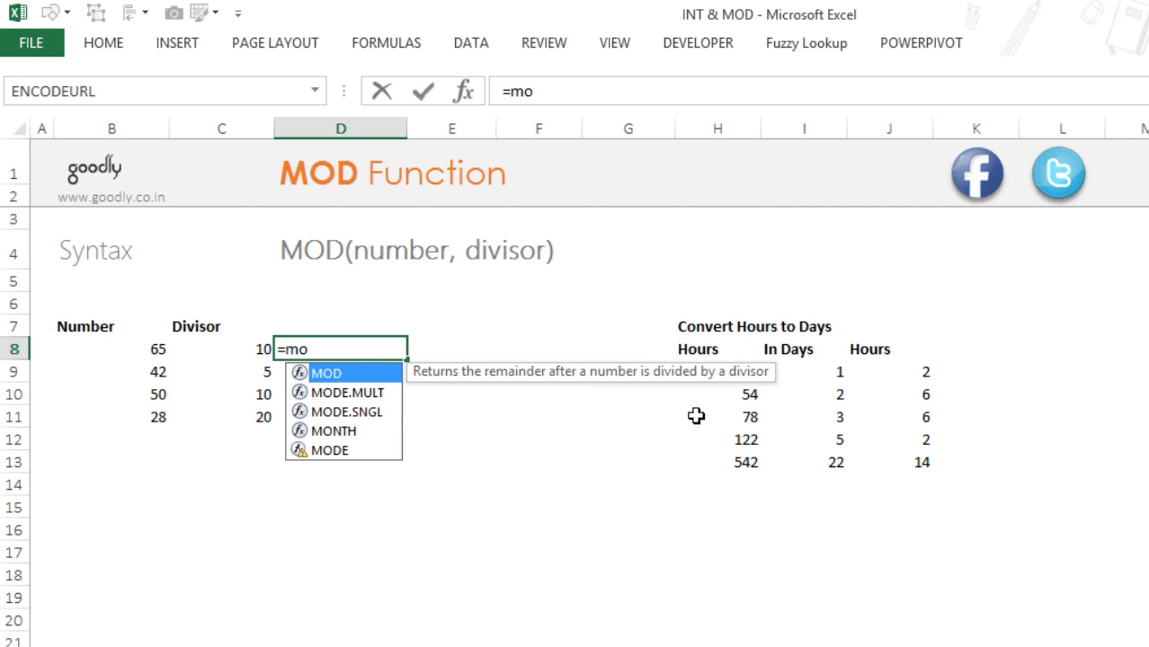
{"action": "key", "text": "Tab"}
{"action": "left_click", "coordinate": [159, 357]}
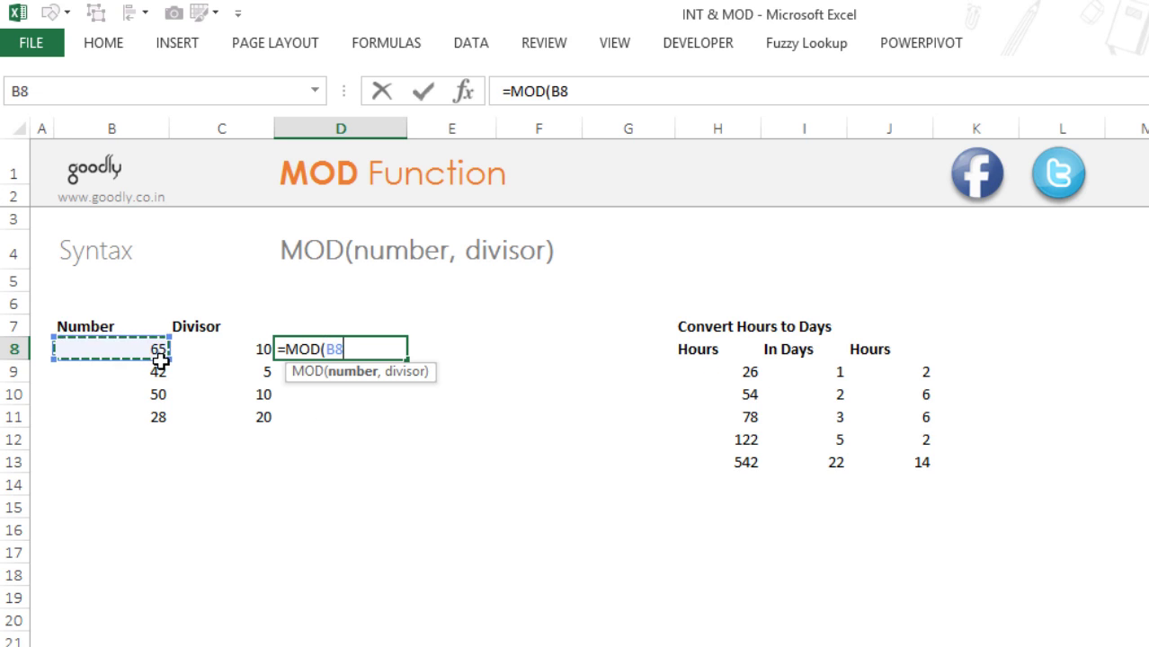
{"action": "type", "text": ","}
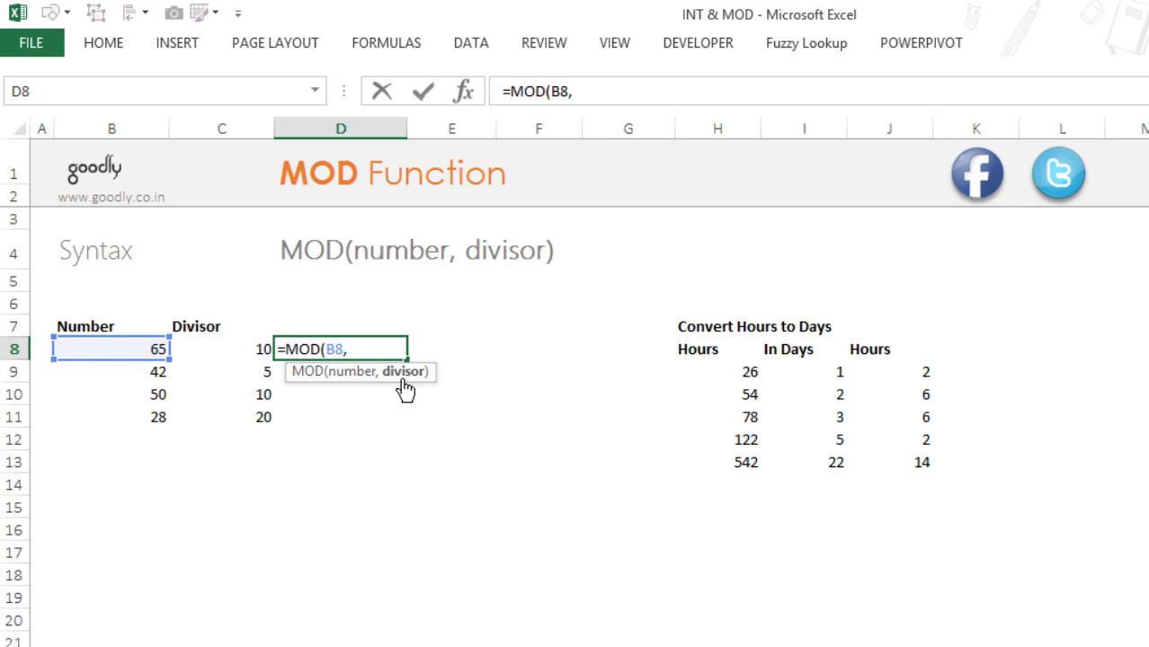
{"action": "left_click", "coordinate": [264, 361]}
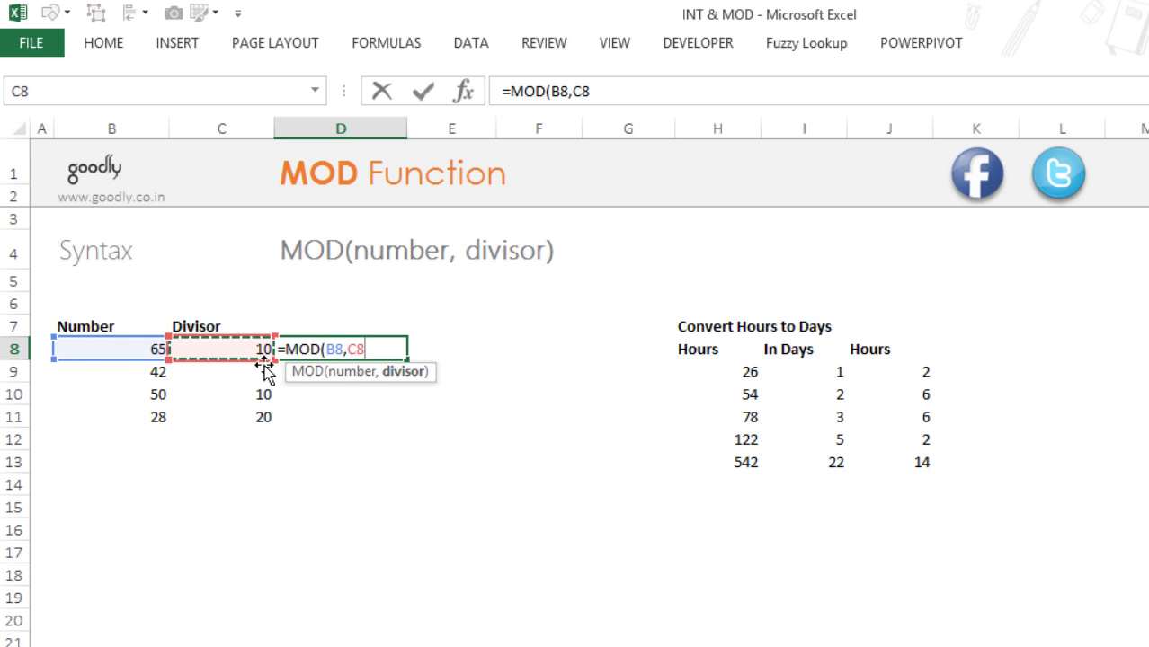
{"action": "type", "text": ")"}
{"action": "left_click", "coordinate": [358, 356]}
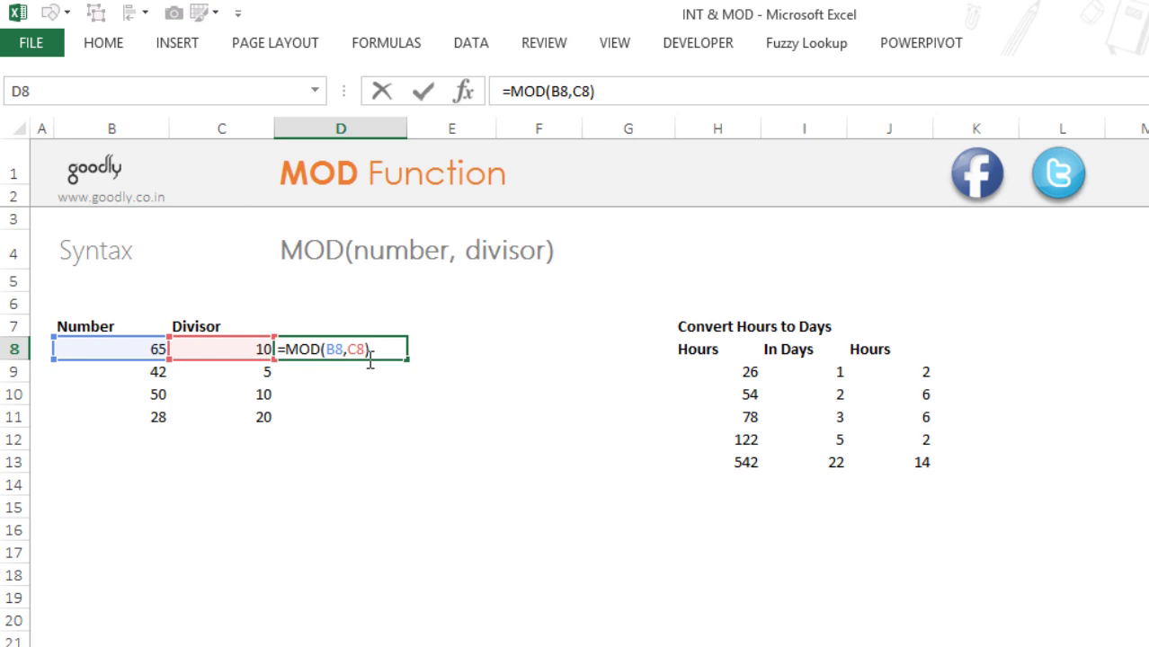
{"action": "key", "text": "Return"}
Fill the MOD formula from D8 down to D11
{"action": "left_click", "coordinate": [404, 357]}
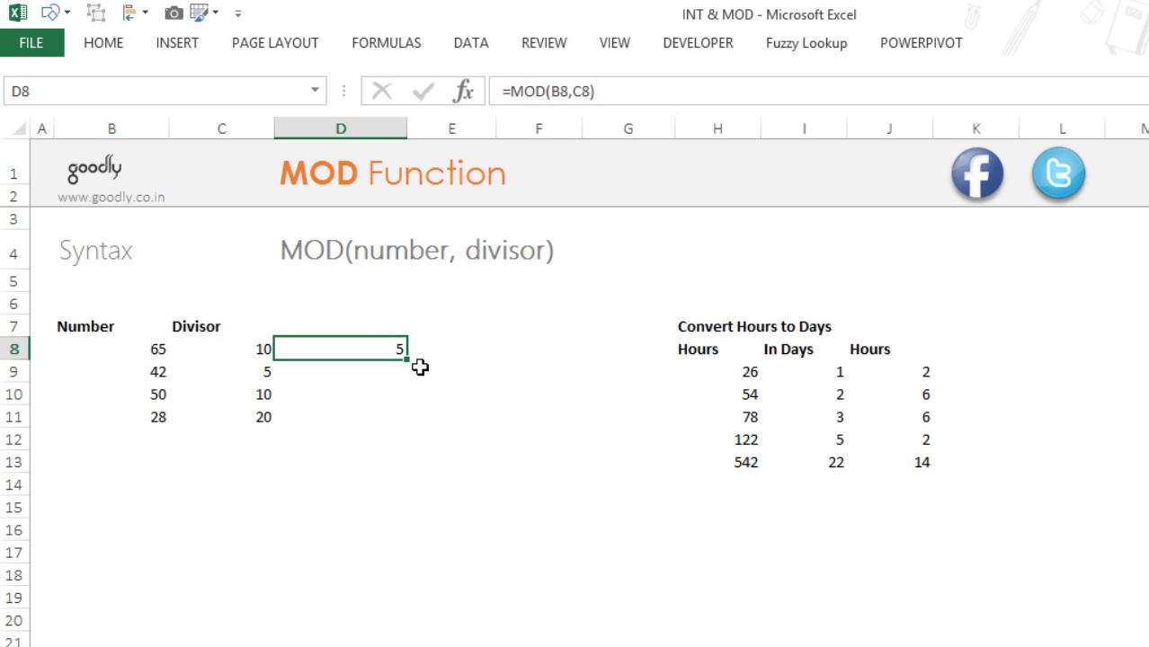
{"action": "left_click", "coordinate": [421, 368]}
{"action": "left_click", "coordinate": [412, 372]}
{"action": "double_click", "coordinate": [419, 369]}
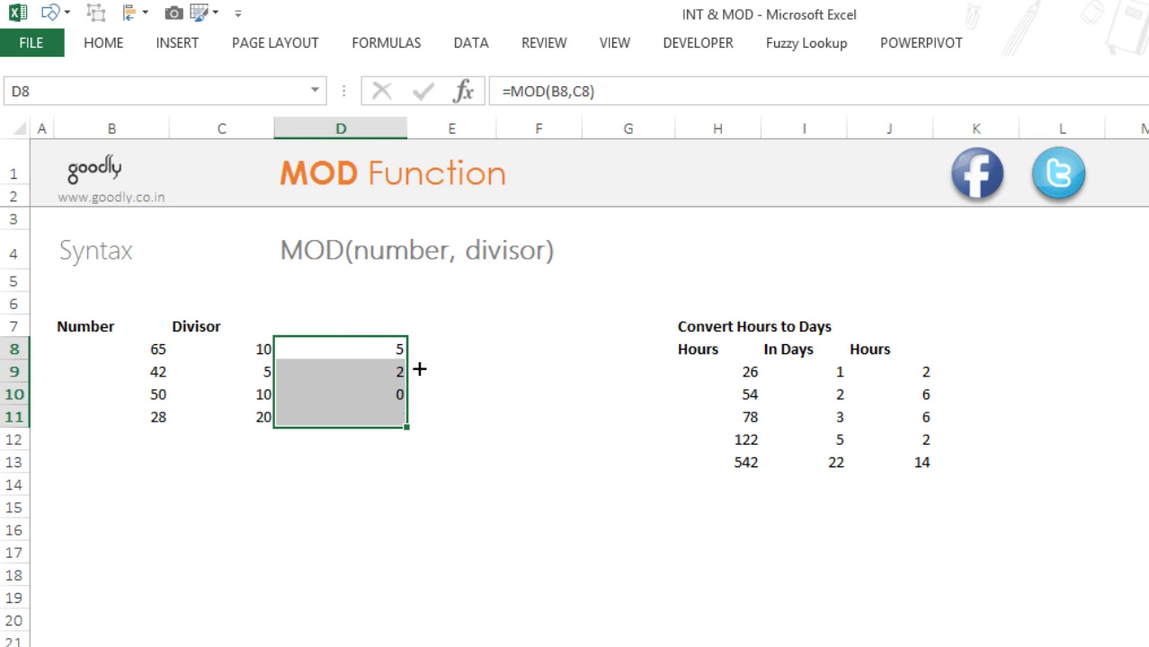
Add the heading "Remainder" in cell D7 above the MOD results
{"action": "left_click", "coordinate": [387, 327]}
{"action": "type", "text": "Rem"}
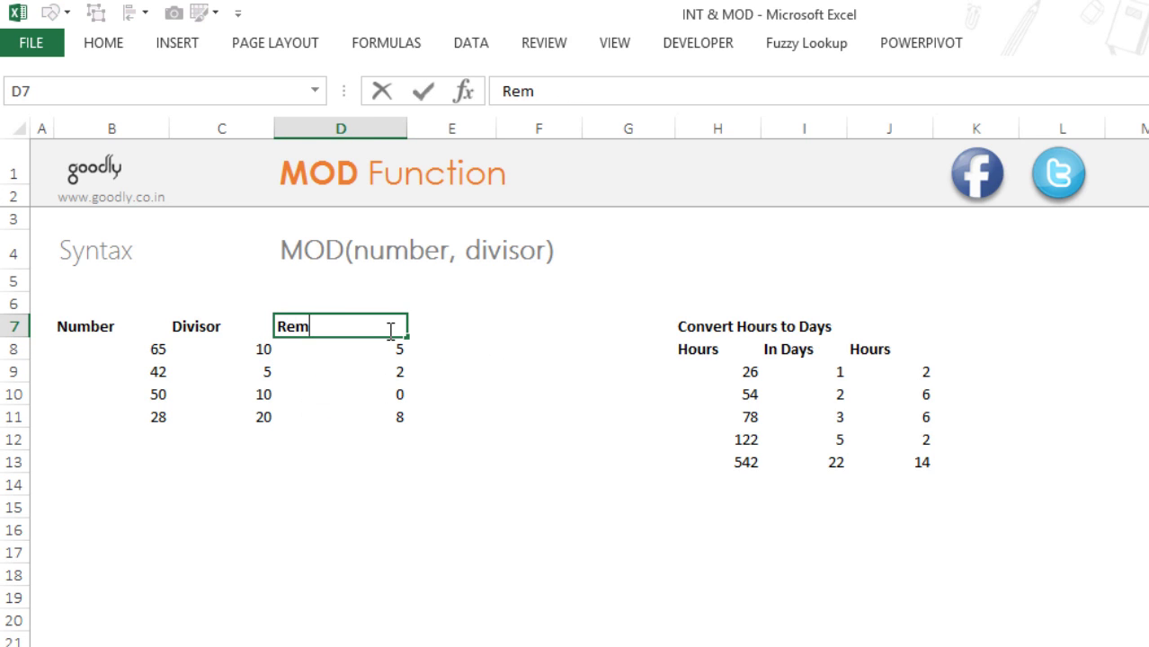
{"action": "type", "text": "ainder"}
{"action": "key", "text": "Return"}
{"action": "key", "text": "Right"}
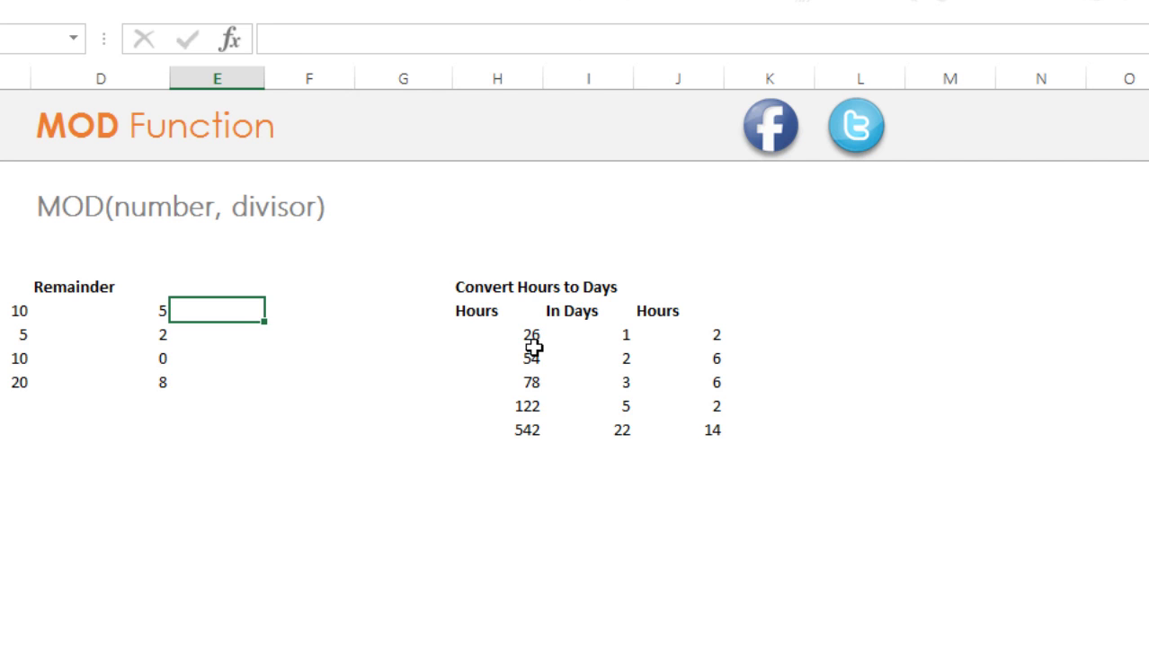
Look at the first hours value and its completed days, and clear the leftover hours in J9:J13
{"action": "left_click", "coordinate": [529, 342]}
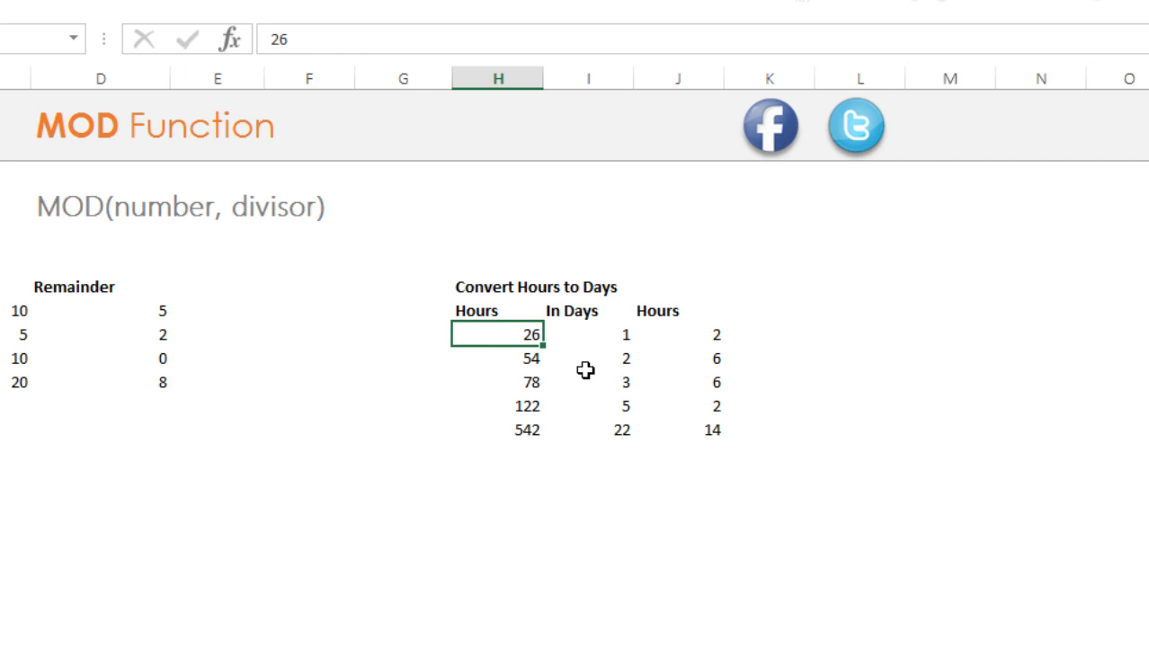
{"action": "left_click", "coordinate": [616, 348]}
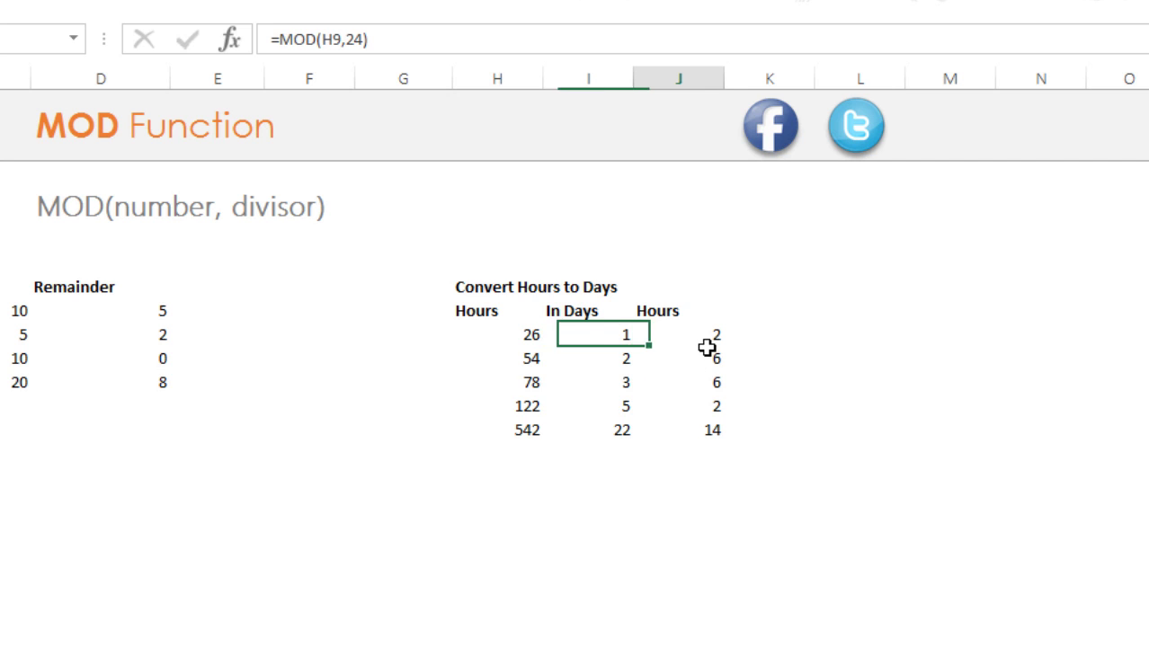
{"action": "left_click_drag", "start_coordinate": [702, 340], "coordinate": [687, 416]}
{"action": "left_click", "coordinate": [690, 416]}
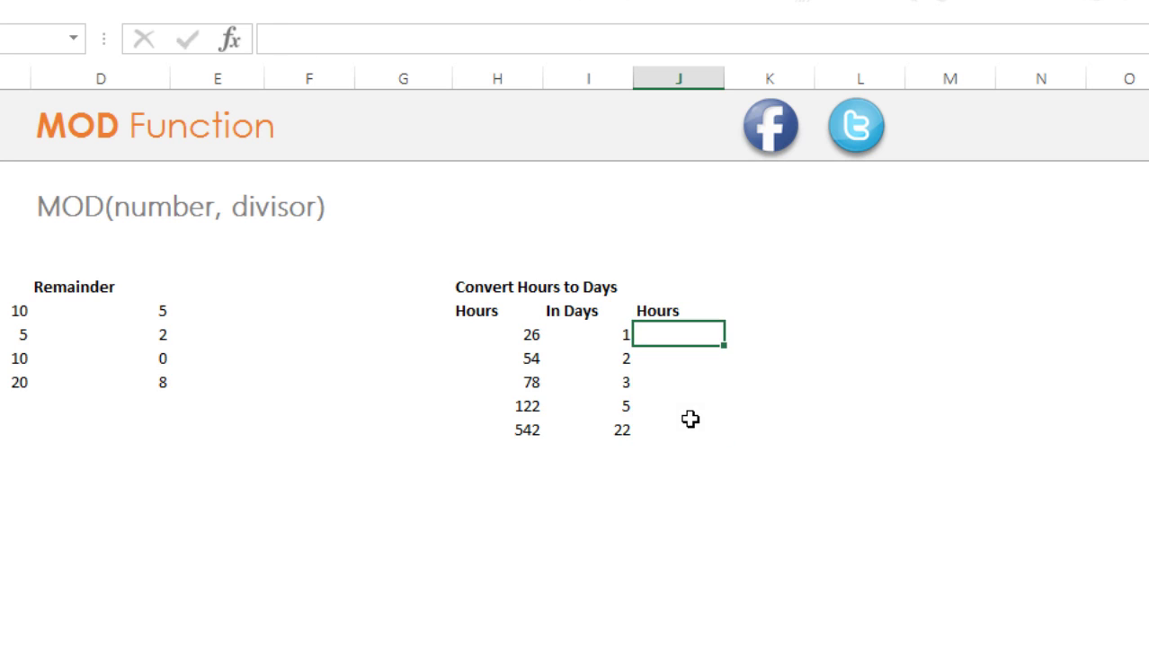
Enter the formula =MOD(H9,24) in cell J9 to get the hours left over after full days
{"action": "type", "text": "=mod"}
{"action": "key", "text": "Tab"}
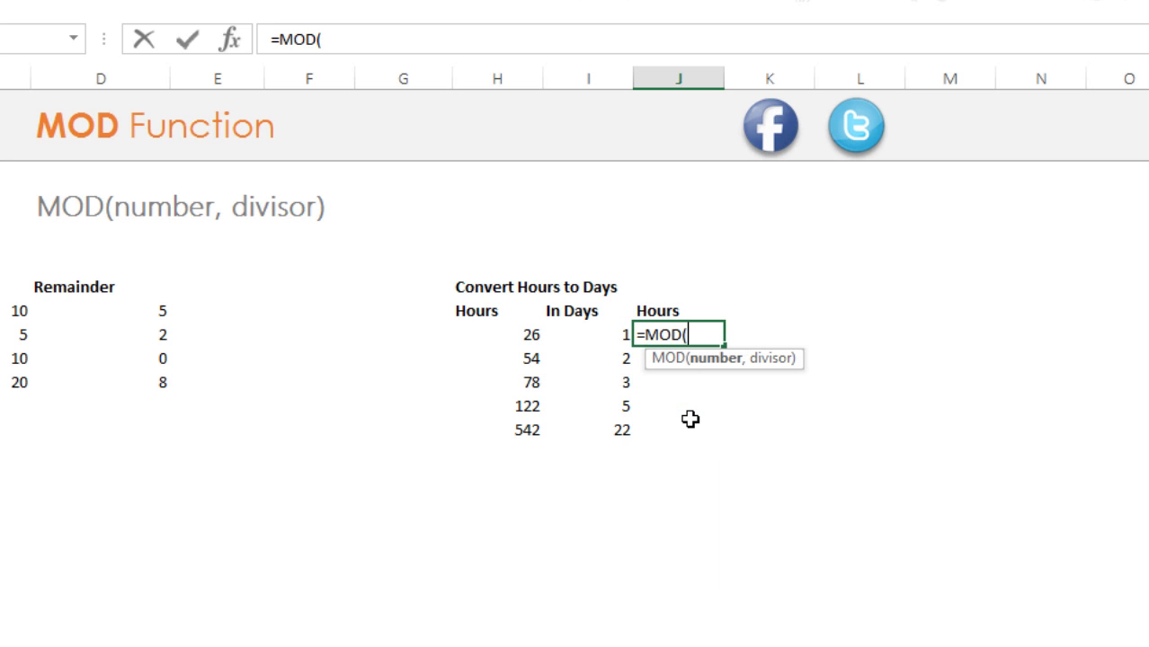
{"action": "key", "text": "Left"}
{"action": "key", "text": "Left"}
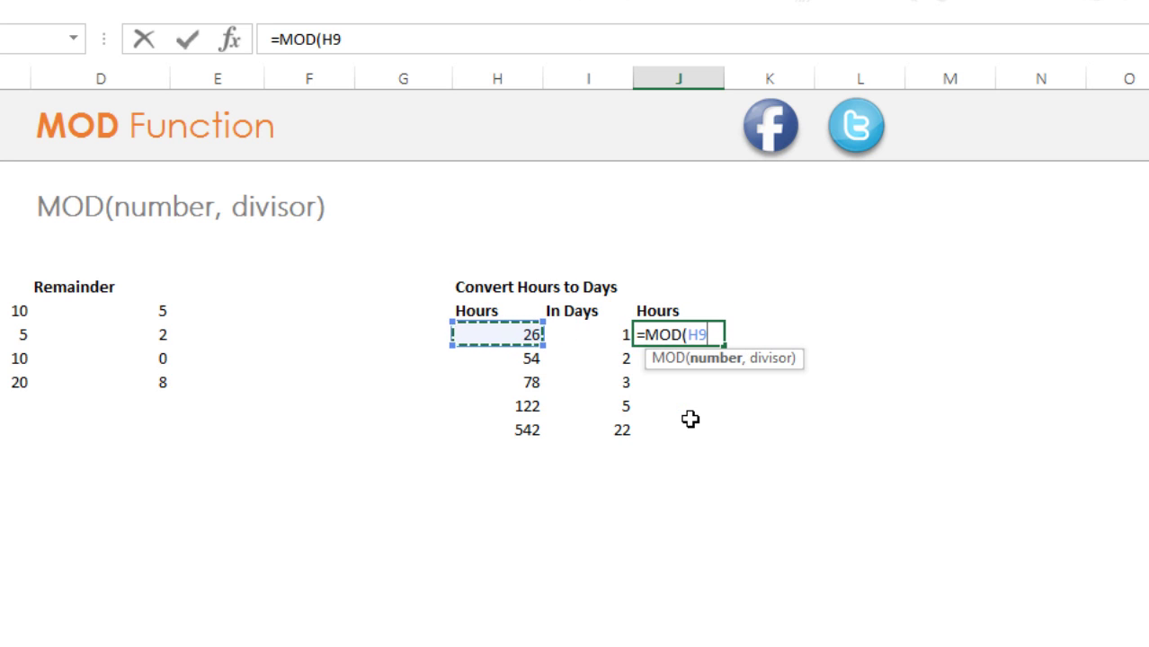
{"action": "type", "text": ",24"}
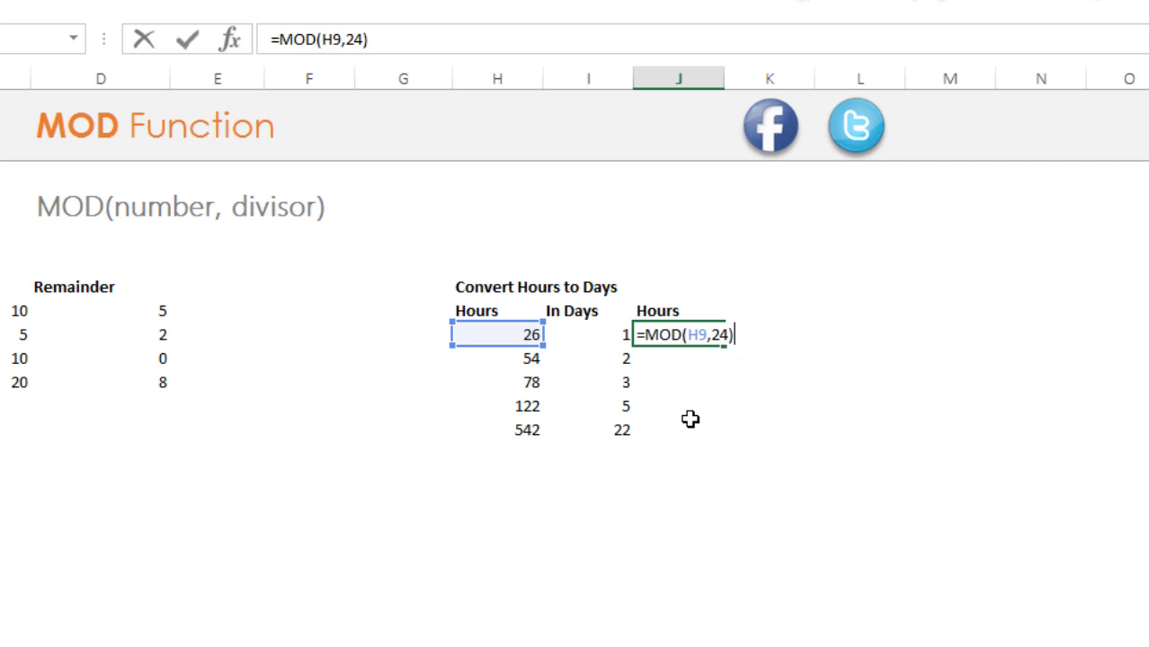
{"action": "key", "text": "ctrl+Return"}
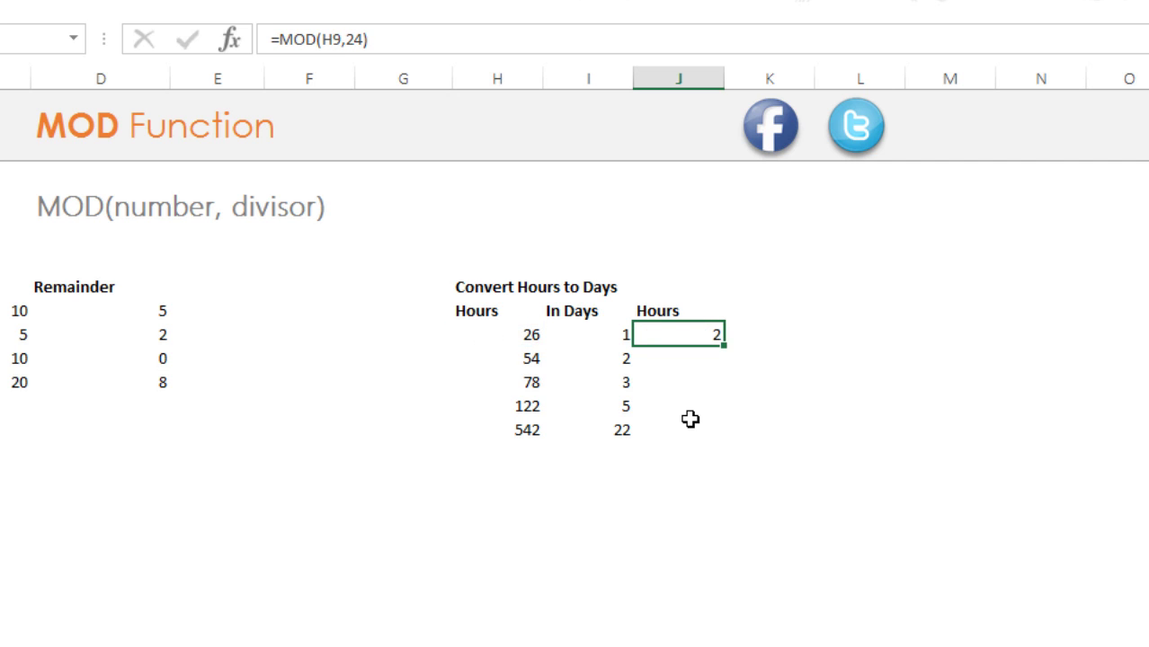
Fill the MOD formula from J9 down to J13 and check the cell reference in J11's copy
{"action": "double_click", "coordinate": [724, 347]}
{"action": "left_click", "coordinate": [725, 392]}
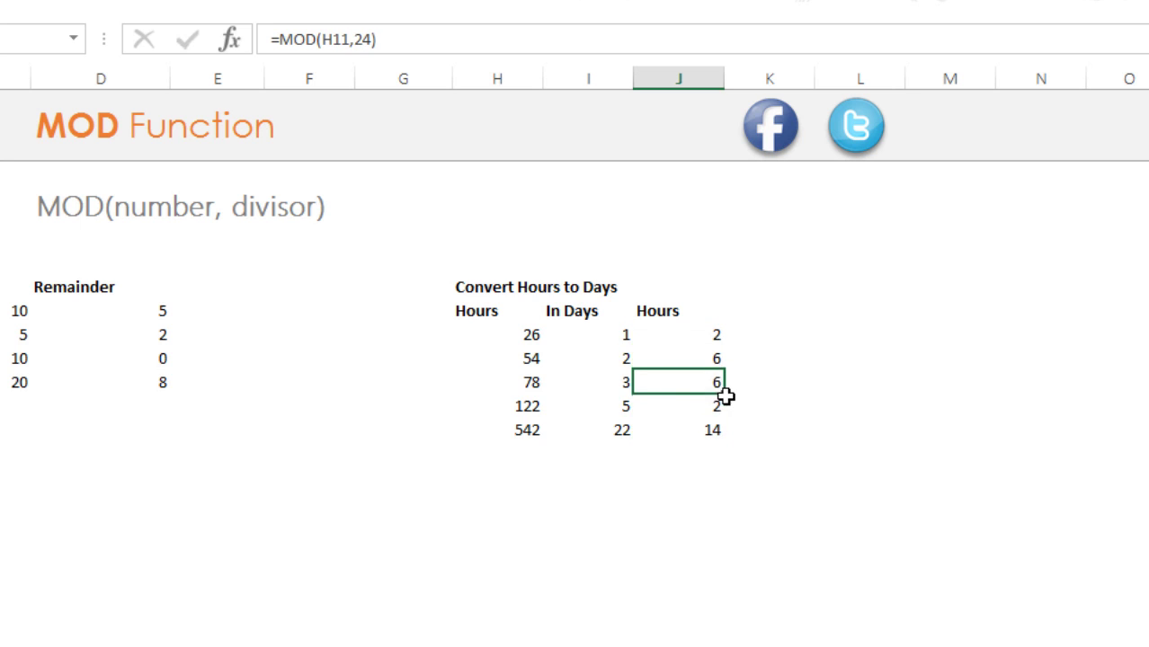
{"action": "key", "text": "F2"}
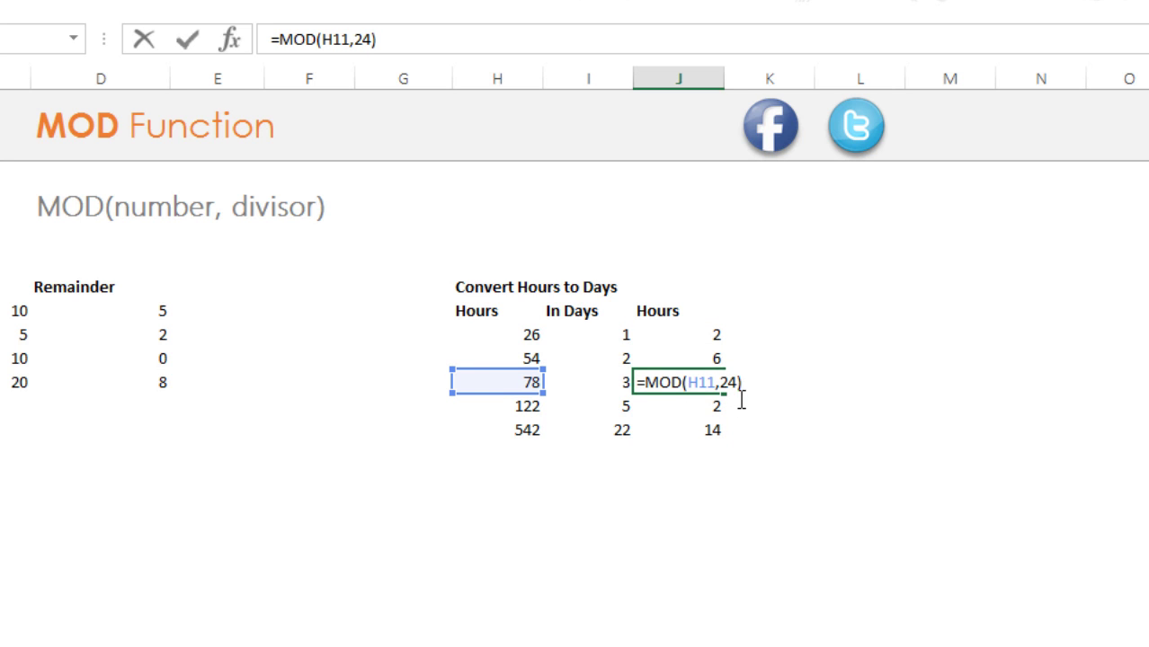
{"action": "key", "text": "ctrl+Return"}
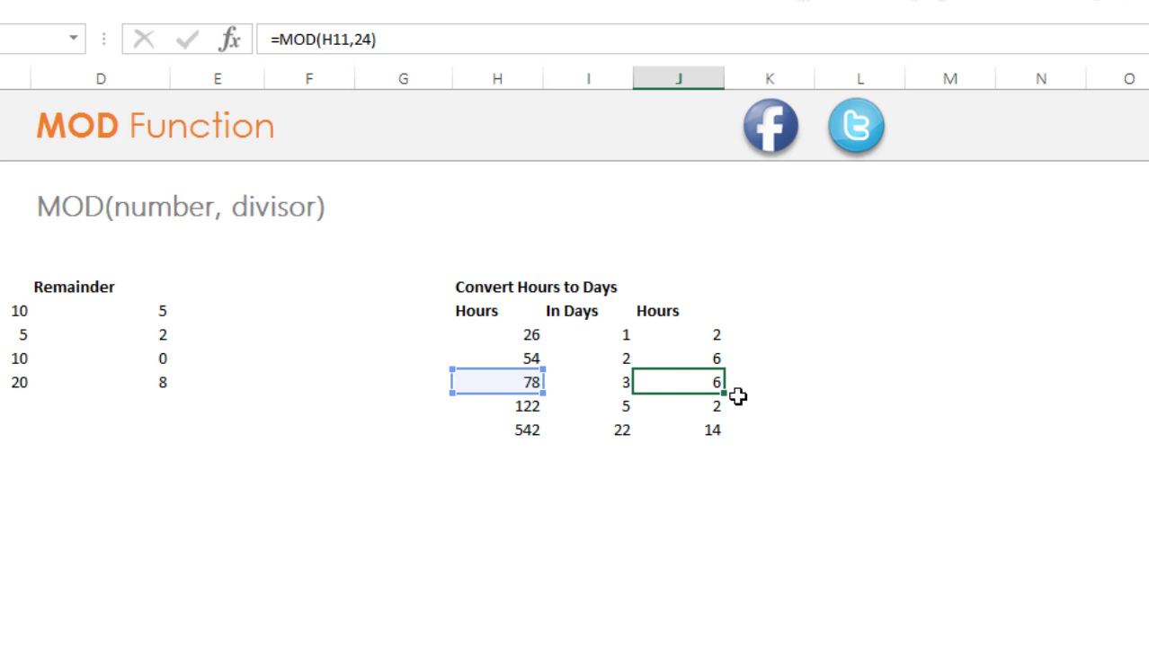